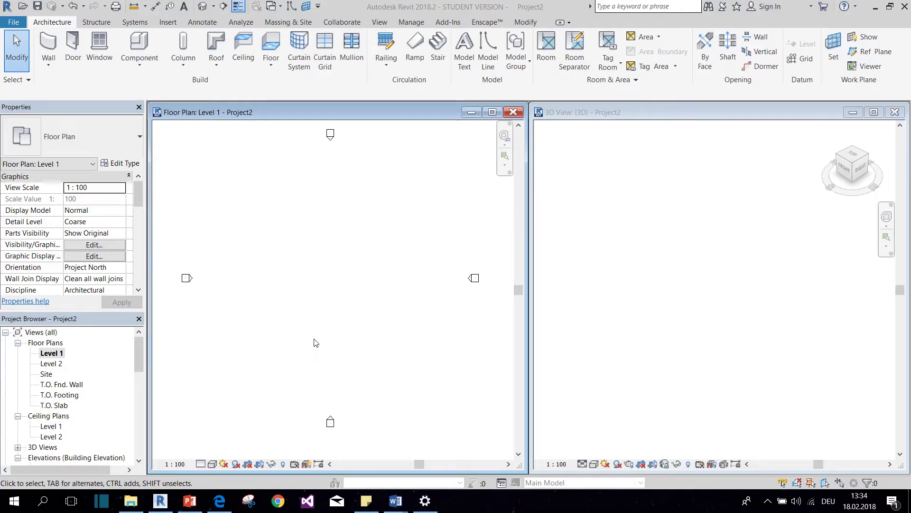
Draw a 10000 × 10000 rectangle of walls on Level 1 and close that plan.
{"action": "left_click", "coordinate": [49, 45]}
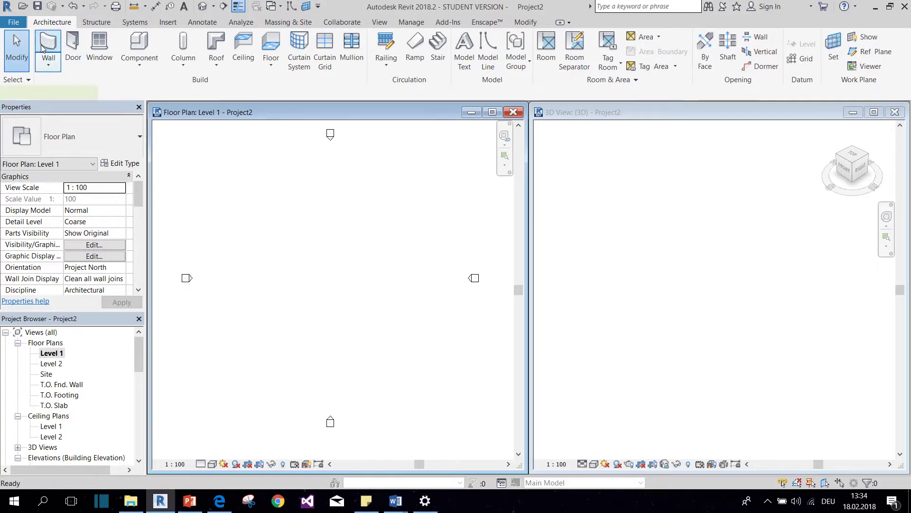
{"action": "left_click", "coordinate": [486, 40]}
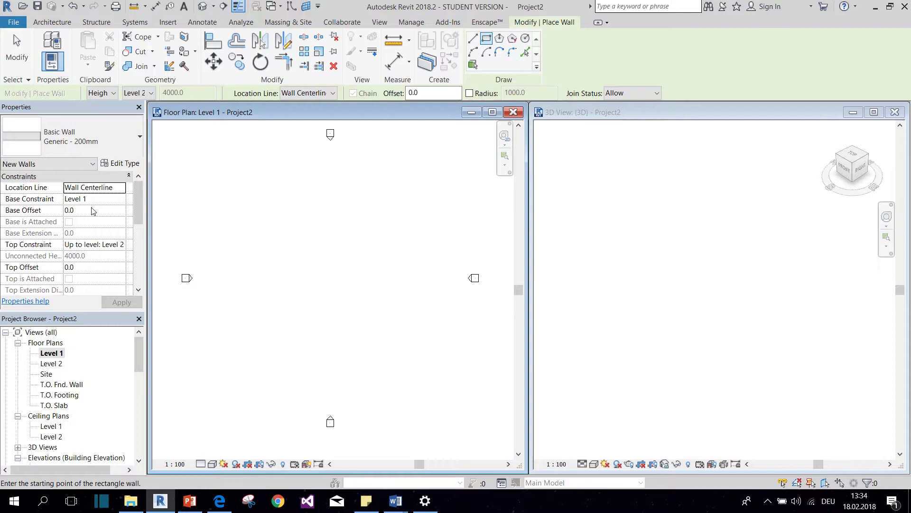
{"action": "left_click", "coordinate": [252, 231]}
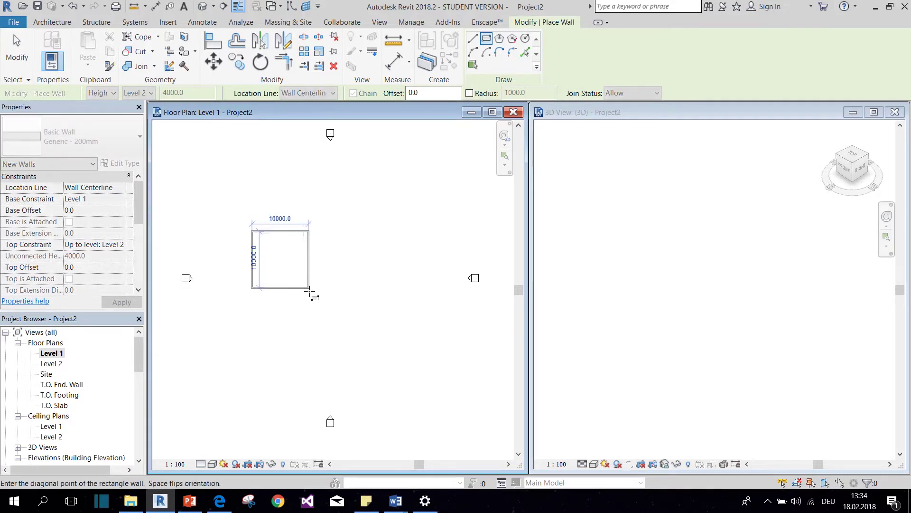
{"action": "left_click", "coordinate": [309, 288]}
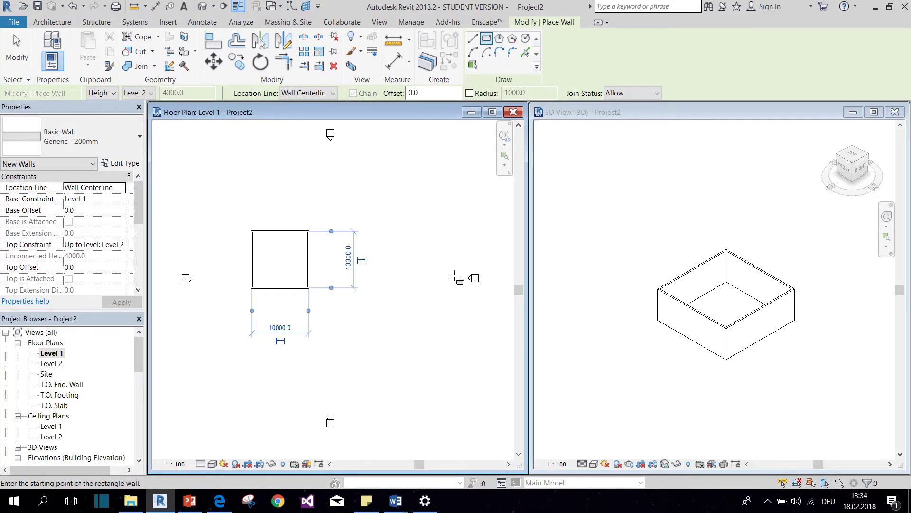
{"action": "left_click", "coordinate": [514, 112]}
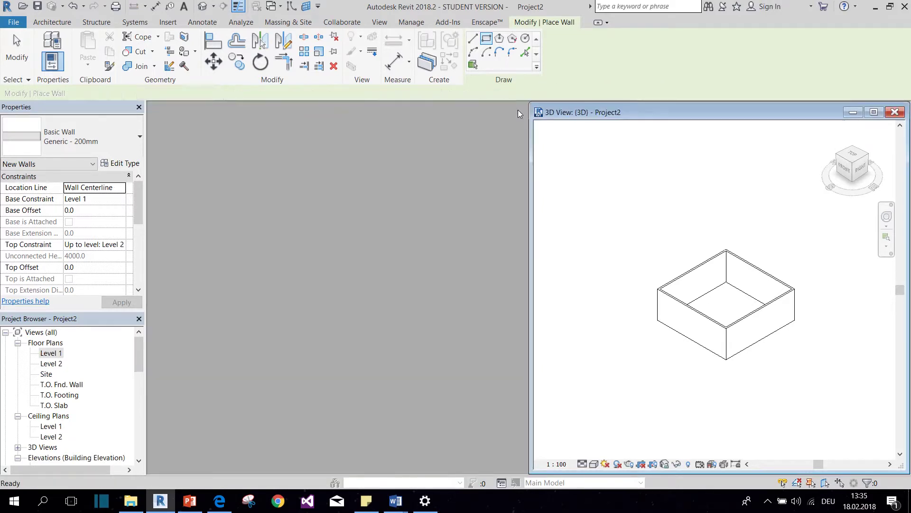
Open the Level 2 floor plan and tile the open views side by side.
{"action": "double_click", "coordinate": [53, 364]}
{"action": "key", "text": "w"}
{"action": "key", "text": "t"}
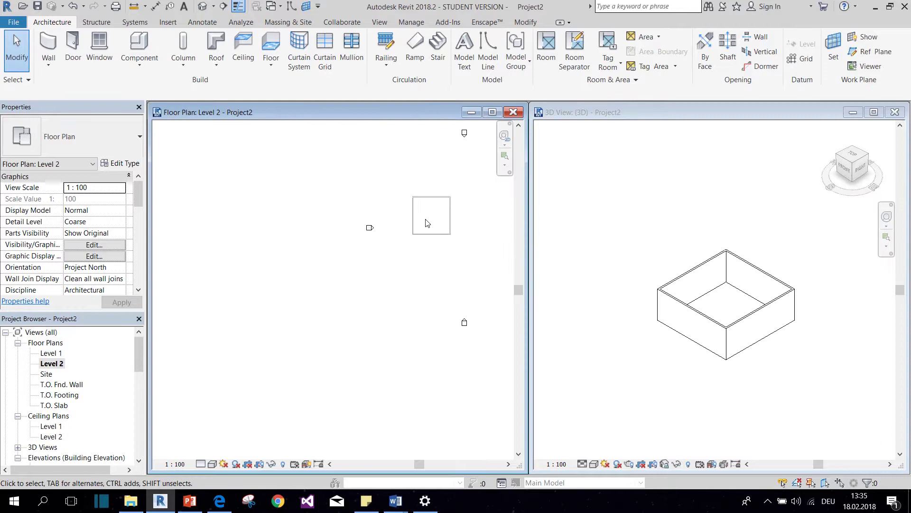
{"action": "mouse_move", "coordinate": [436, 225]}
{"action": "middle_mouse_down"}
{"action": "mouse_move", "coordinate": [362, 252]}
{"action": "mouse_move", "coordinate": [346, 282]}
{"action": "middle_mouse_up"}
{"action": "scroll", "coordinate": [342, 258], "scroll_direction": "up", "scroll_amount": 3}
{"action": "scroll", "coordinate": [341, 258], "scroll_direction": "up", "scroll_amount": 1}
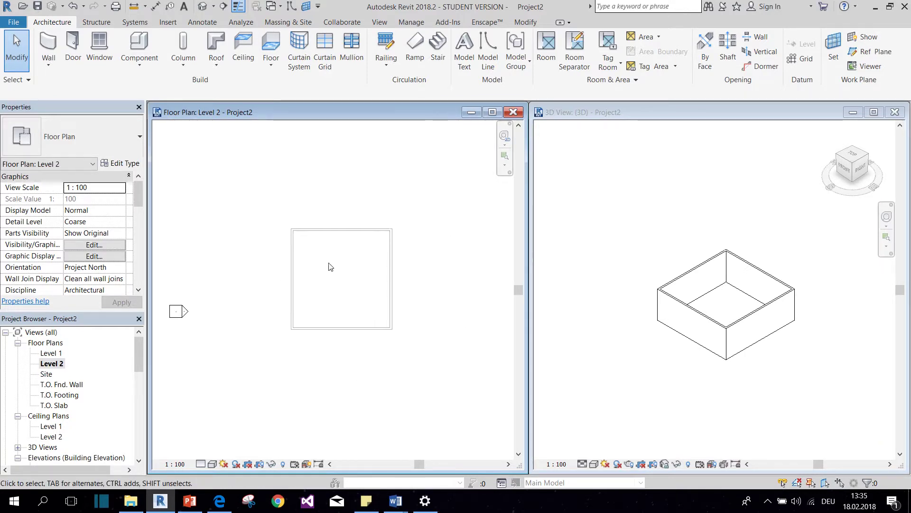
Create a roof by footprint using the top, right, bottom and left walls as boundaries.
{"action": "left_click", "coordinate": [216, 67]}
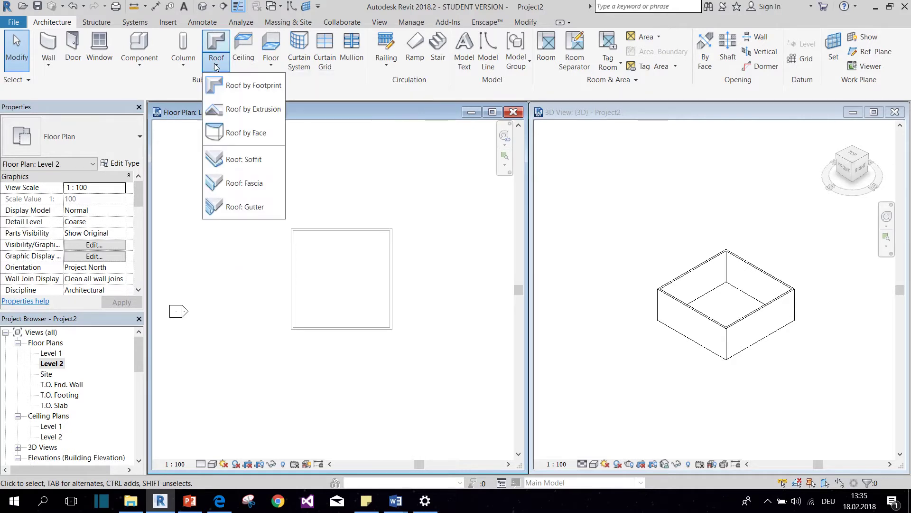
{"action": "left_click", "coordinate": [230, 85]}
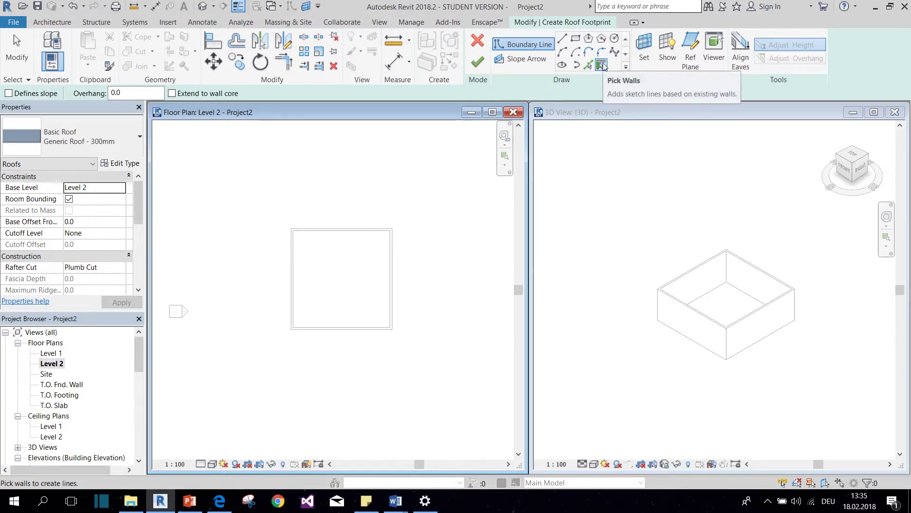
{"action": "left_click", "coordinate": [369, 230]}
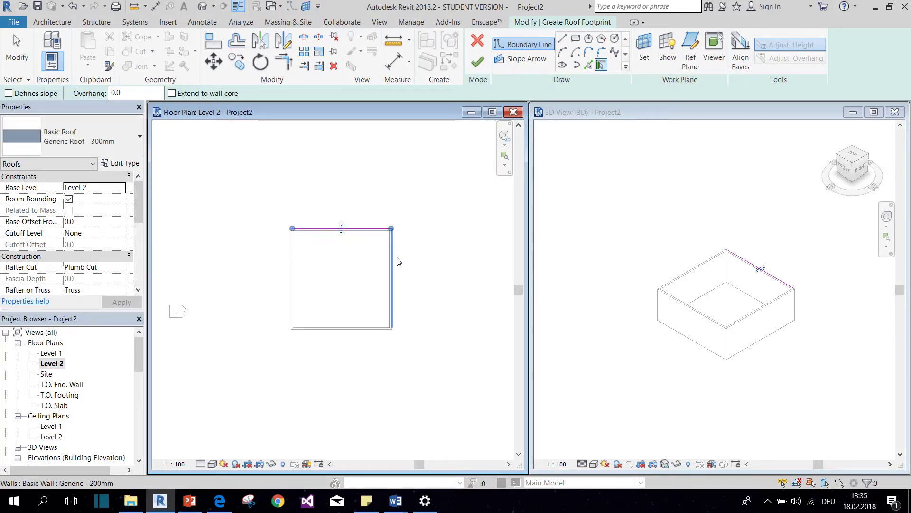
{"action": "left_click", "coordinate": [394, 262]}
{"action": "left_click", "coordinate": [329, 336]}
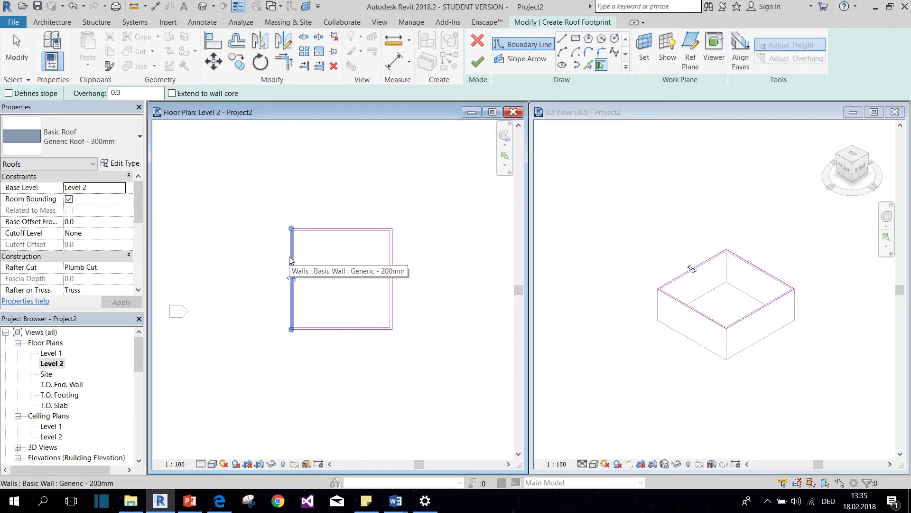
{"action": "left_click", "coordinate": [291, 260]}
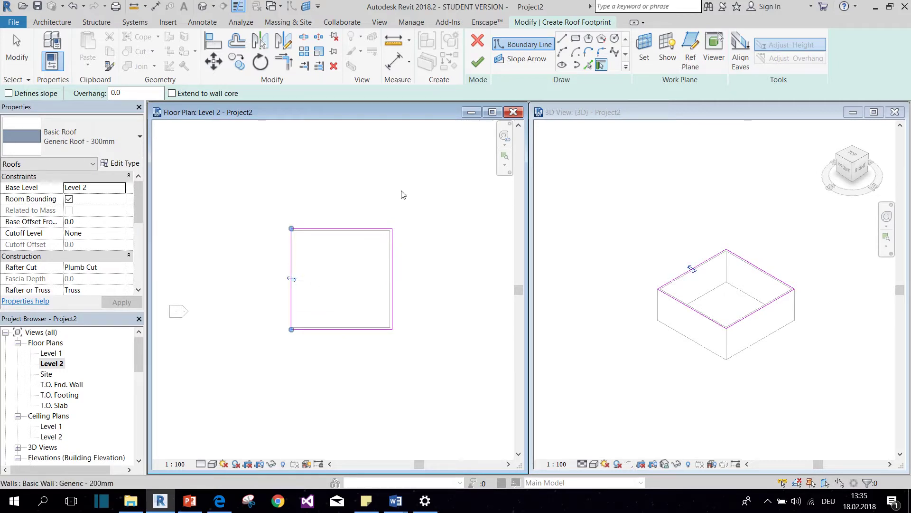
{"action": "left_click", "coordinate": [478, 62]}
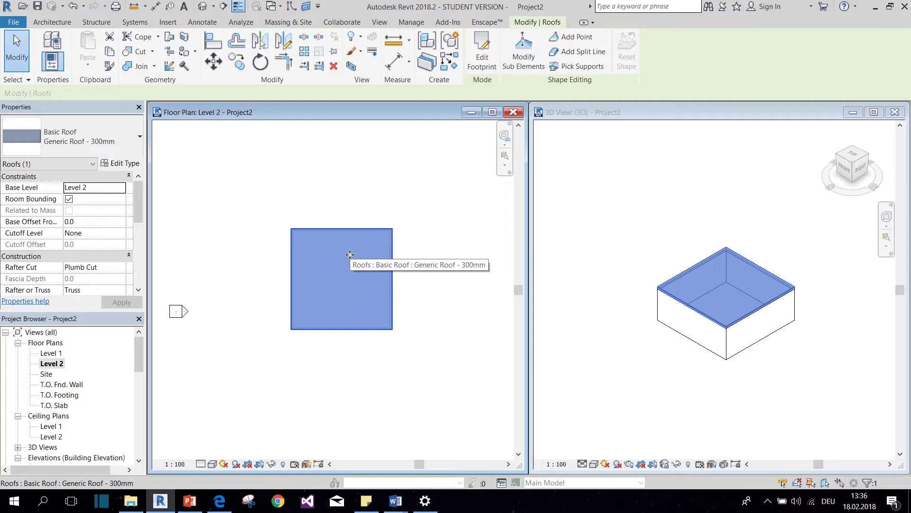
Make the roof's top boundary line define a 30° slope, producing a shed roof.
{"action": "double_click", "coordinate": [339, 277]}
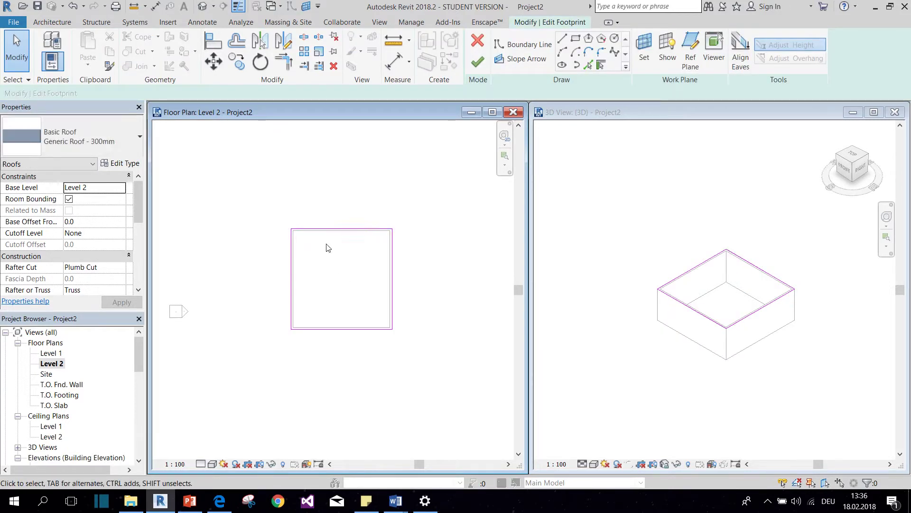
{"action": "left_click", "coordinate": [330, 229]}
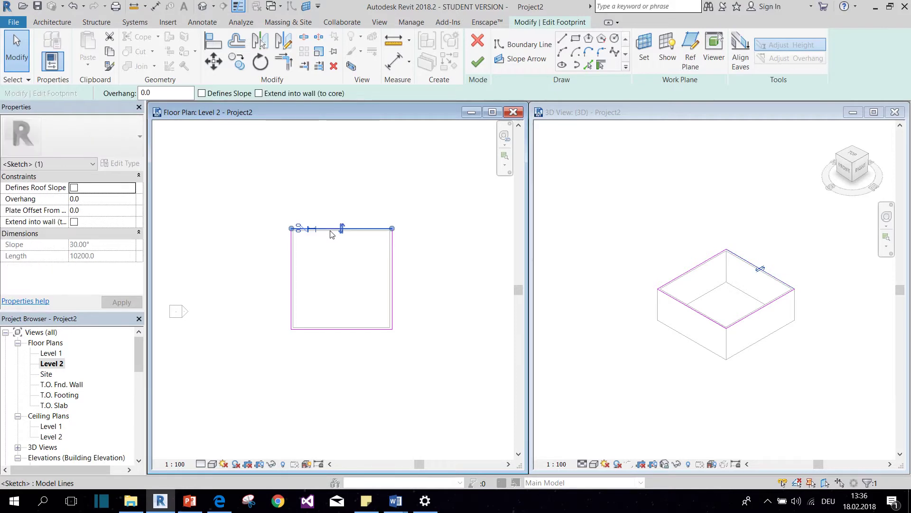
{"action": "left_click_drag", "start_coordinate": [80, 166], "coordinate": [7, 191]}
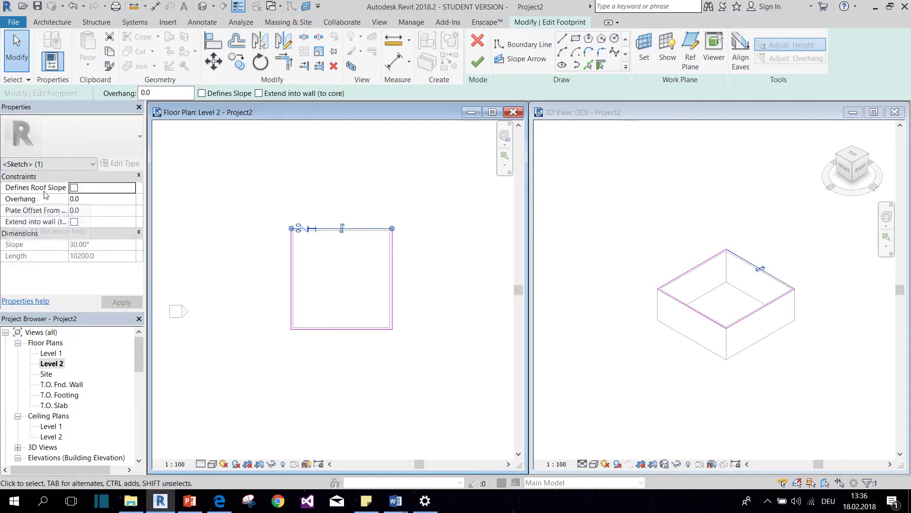
{"action": "left_click", "coordinate": [73, 188]}
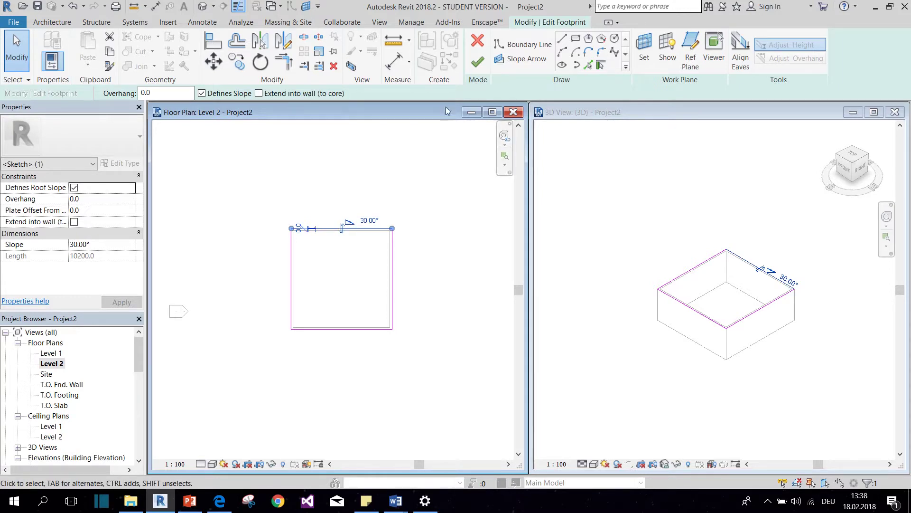
{"action": "left_click", "coordinate": [477, 62]}
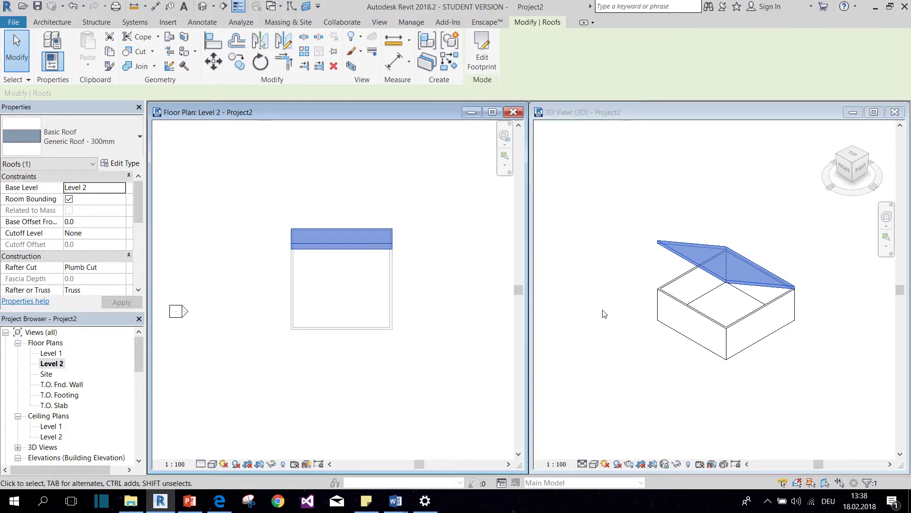
Attach the tops of the front-right, left and front walls to the sloped roof.
{"action": "left_click", "coordinate": [752, 333]}
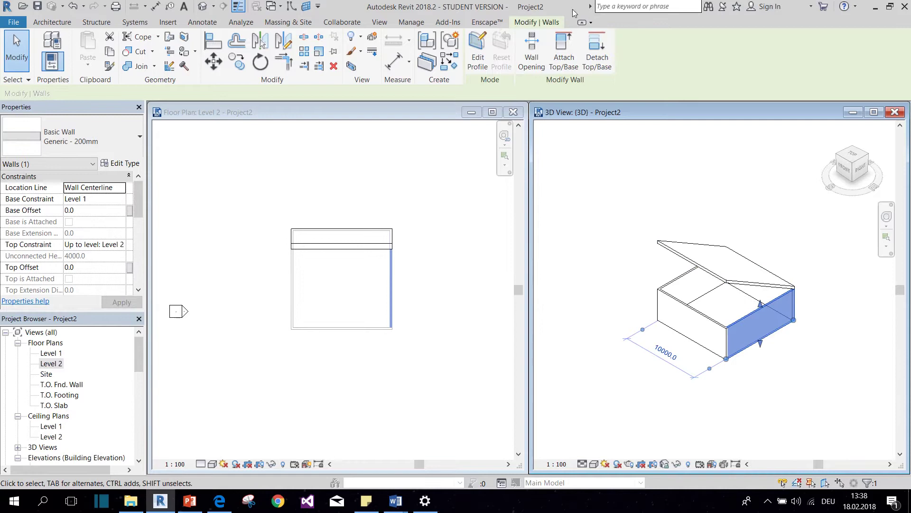
{"action": "left_click", "coordinate": [563, 51]}
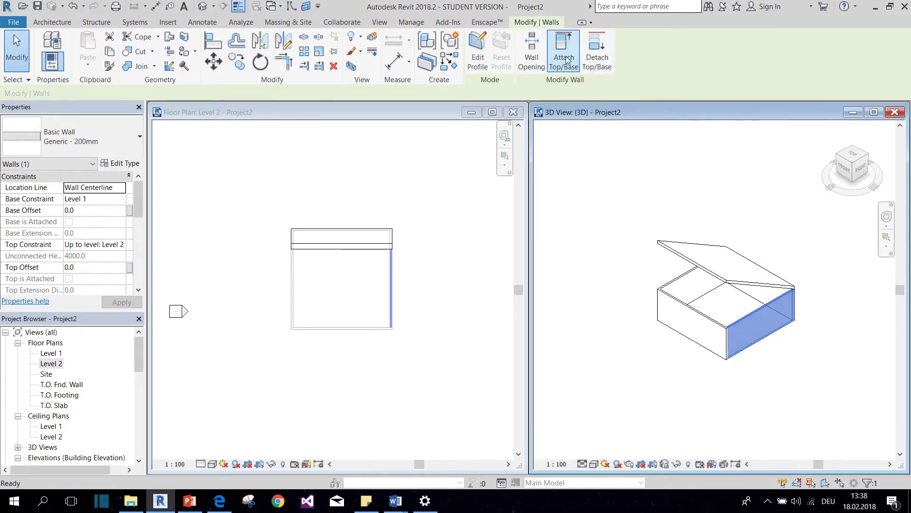
{"action": "left_click", "coordinate": [741, 292]}
{"action": "left_click", "coordinate": [683, 286]}
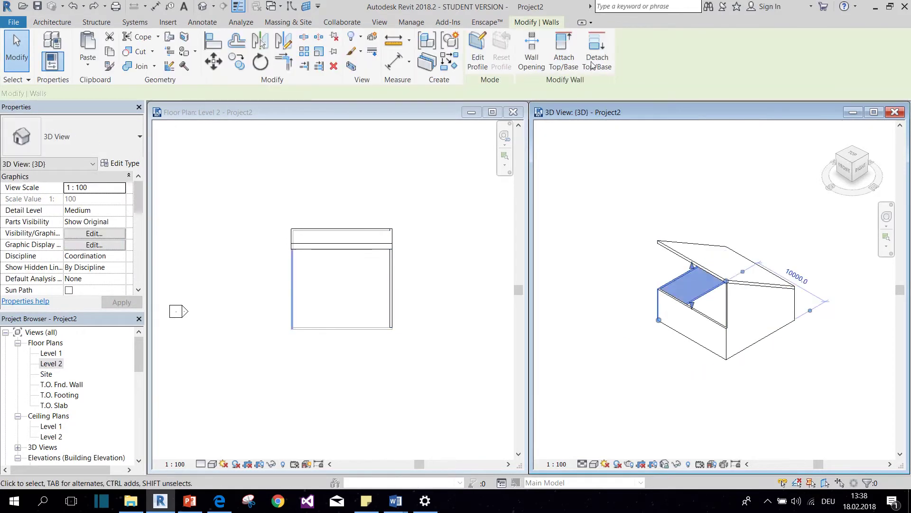
{"action": "left_click", "coordinate": [591, 66]}
{"action": "left_click", "coordinate": [705, 313]}
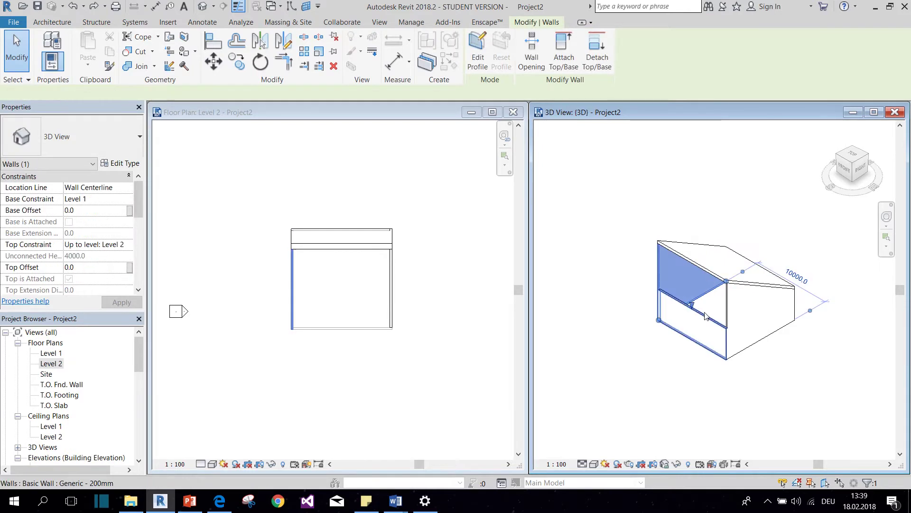
{"action": "left_click", "coordinate": [706, 316]}
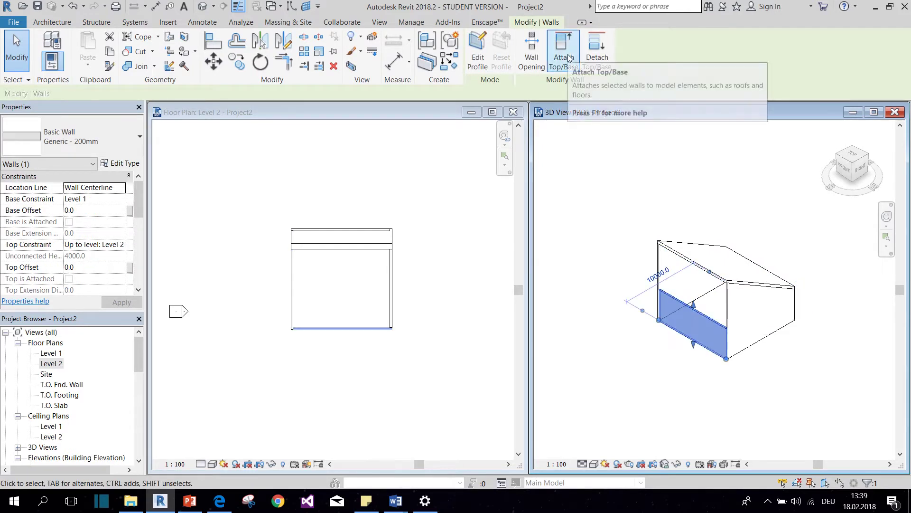
{"action": "left_click", "coordinate": [563, 57]}
{"action": "left_click", "coordinate": [677, 251]}
{"action": "left_click", "coordinate": [617, 258]}
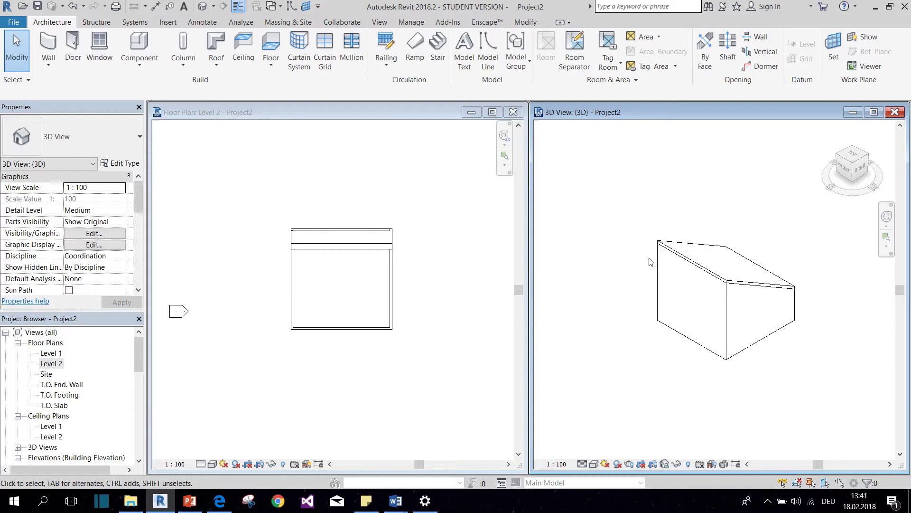
Change the sloped roof edge's angle to 10° and finish the footprint sketch.
{"action": "double_click", "coordinate": [669, 251]}
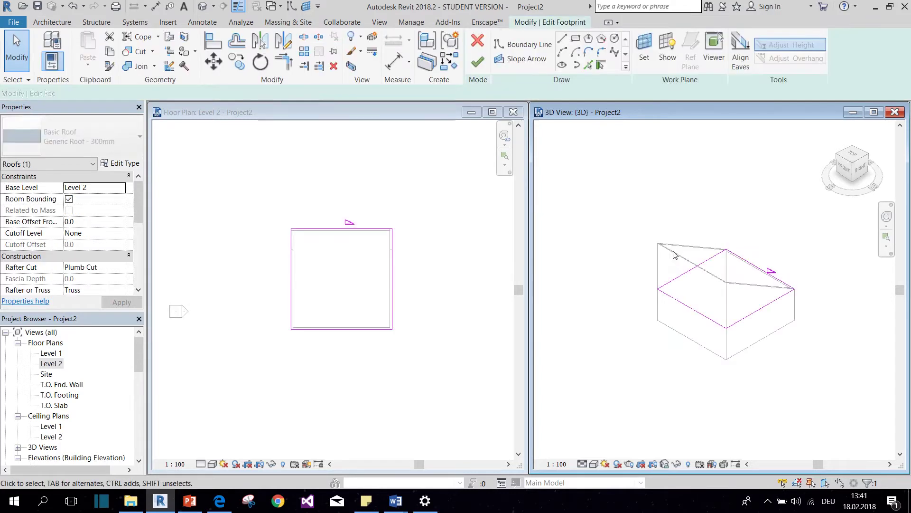
{"action": "left_click", "coordinate": [357, 230]}
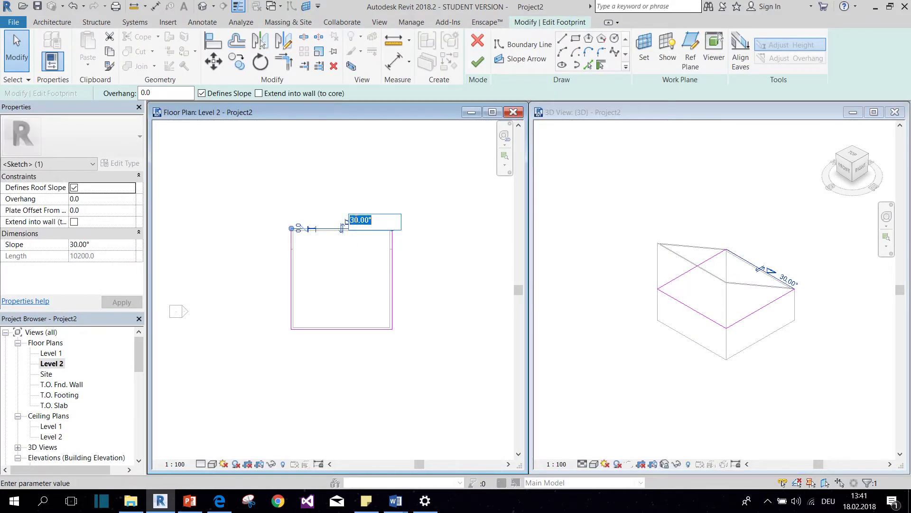
{"action": "type", "text": "10"}
{"action": "key", "text": "Return"}
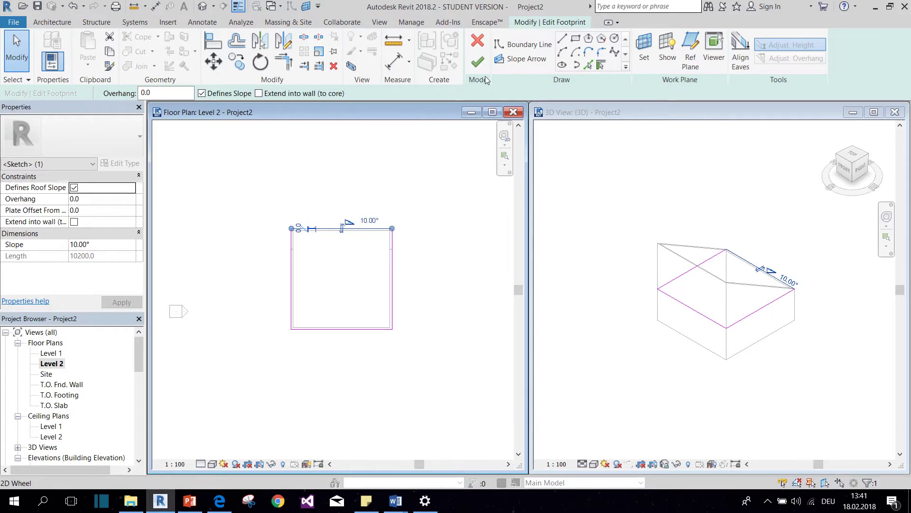
{"action": "left_click", "coordinate": [478, 62]}
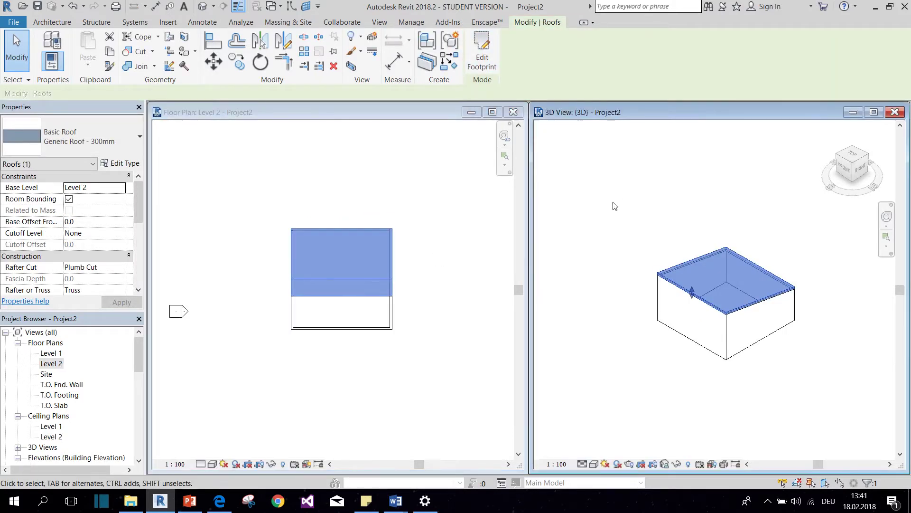
{"action": "mouse_move", "coordinate": [614, 205]}
{"action": "middle_mouse_down", "text": "shift"}
{"action": "mouse_move", "coordinate": [598, 158]}
{"action": "mouse_move", "coordinate": [617, 250]}
{"action": "middle_mouse_up", "text": "shift"}
{"action": "left_click", "coordinate": [679, 218]}
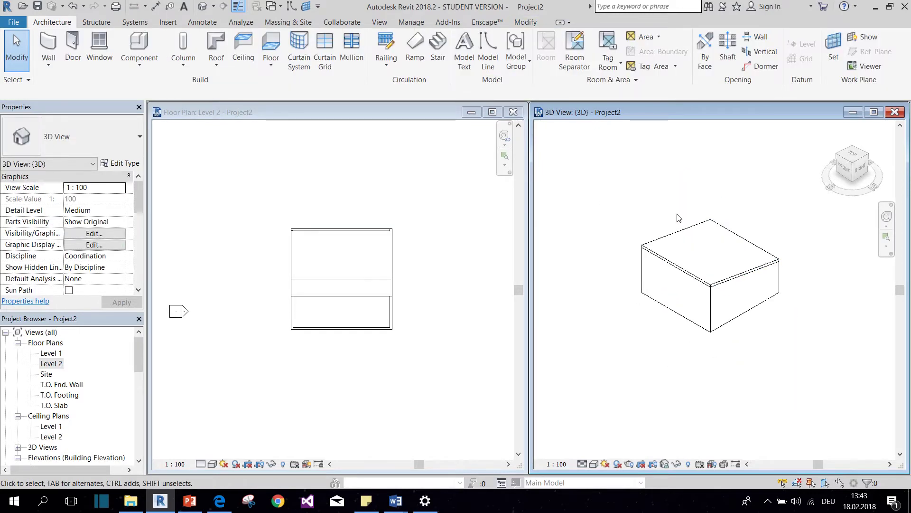
Make the bottom and top footprint edges slope at 30°, forming a gable roof.
{"action": "left_click", "coordinate": [668, 246]}
{"action": "double_click", "coordinate": [669, 246]}
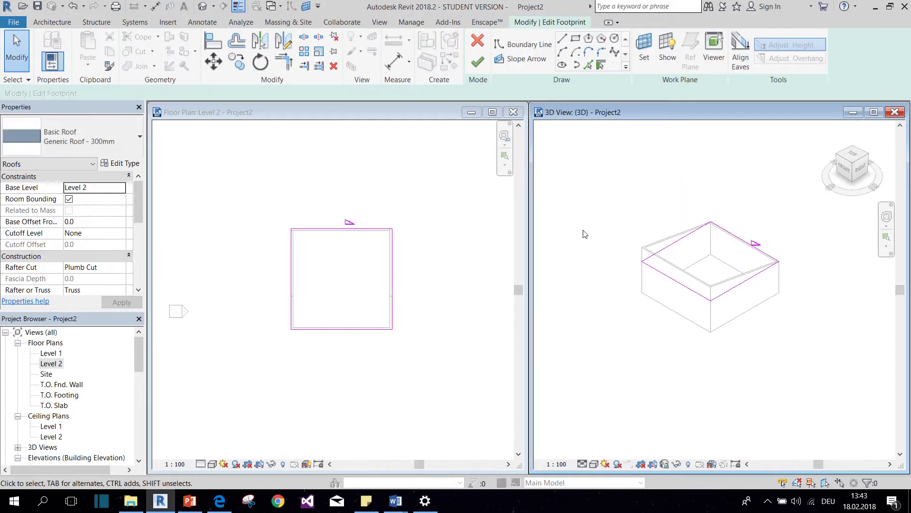
{"action": "left_click", "coordinate": [332, 329]}
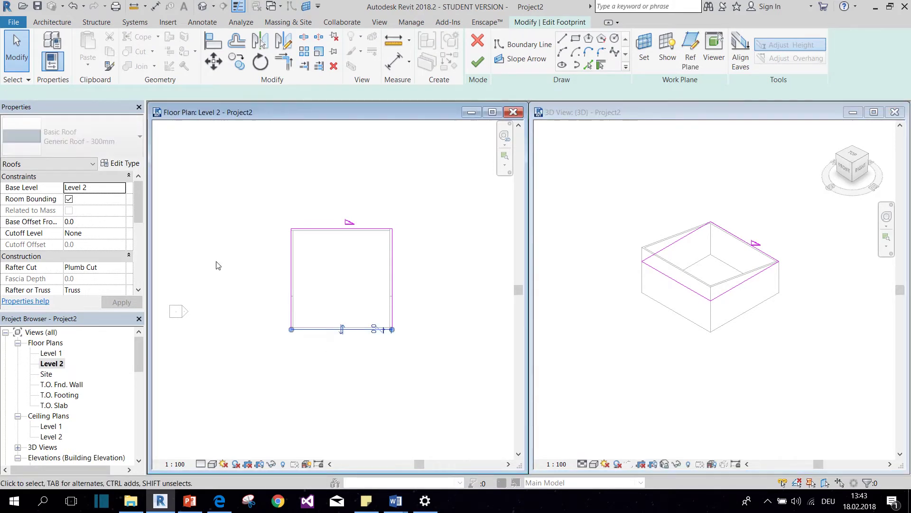
{"action": "left_click", "coordinate": [74, 188]}
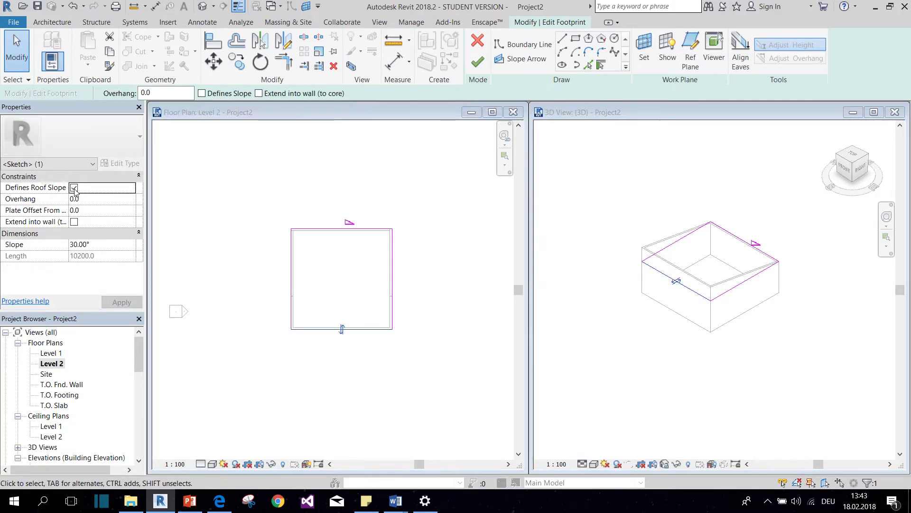
{"action": "left_click", "coordinate": [358, 247]}
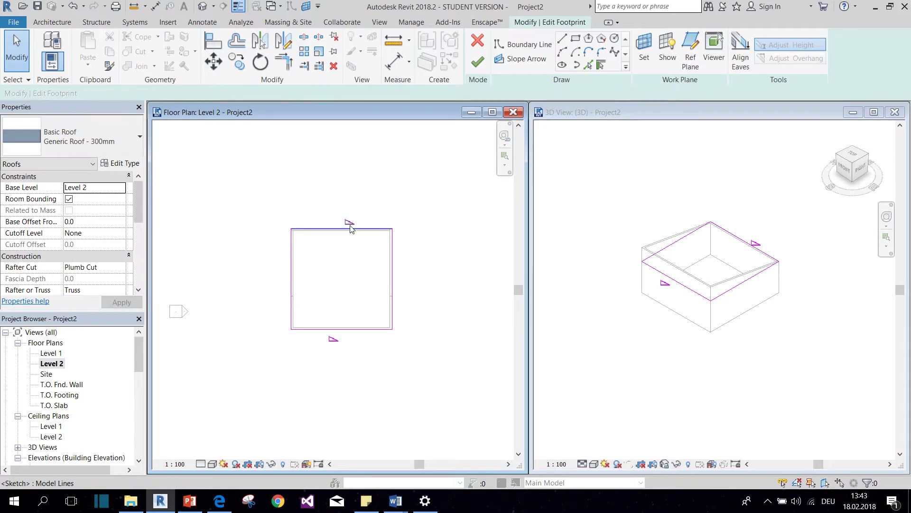
{"action": "left_click", "coordinate": [342, 229]}
{"action": "left_click", "coordinate": [365, 220]}
{"action": "type", "text": "3"}
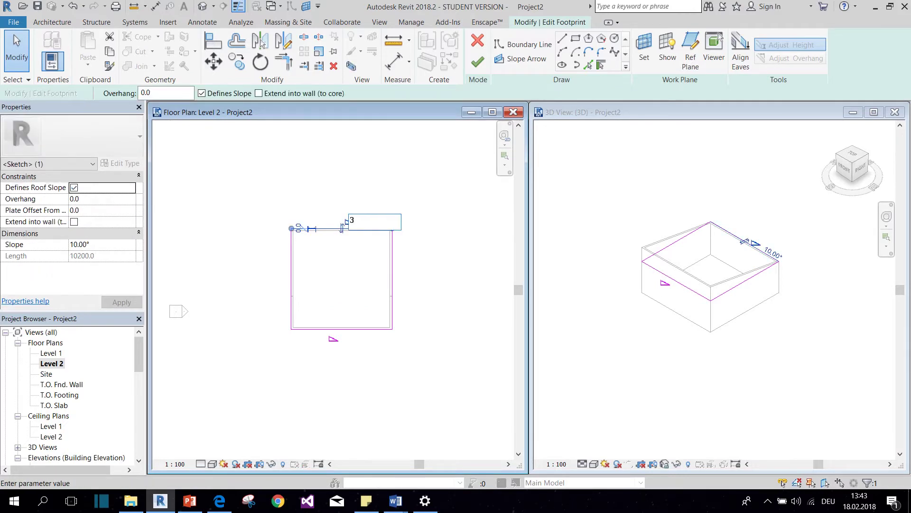
{"action": "type", "text": "0"}
{"action": "key", "text": "Return"}
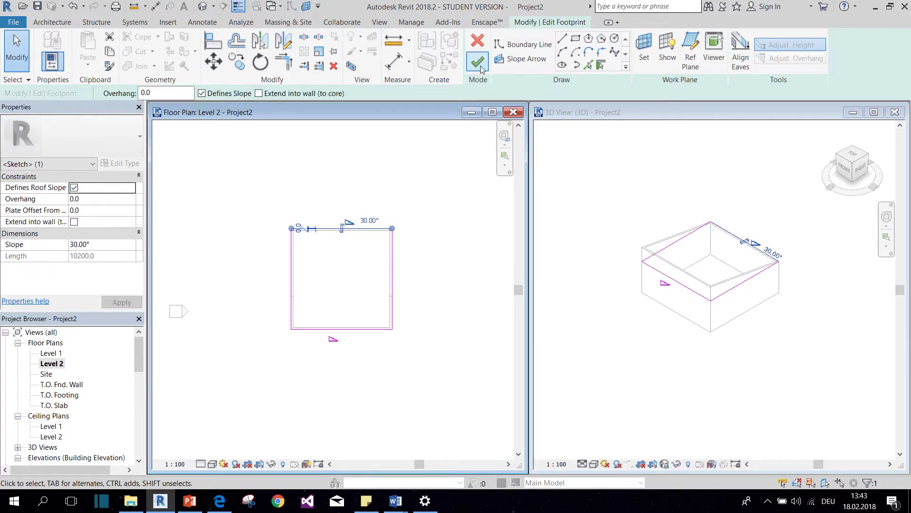
{"action": "left_click", "coordinate": [477, 62]}
{"action": "left_click", "coordinate": [587, 214]}
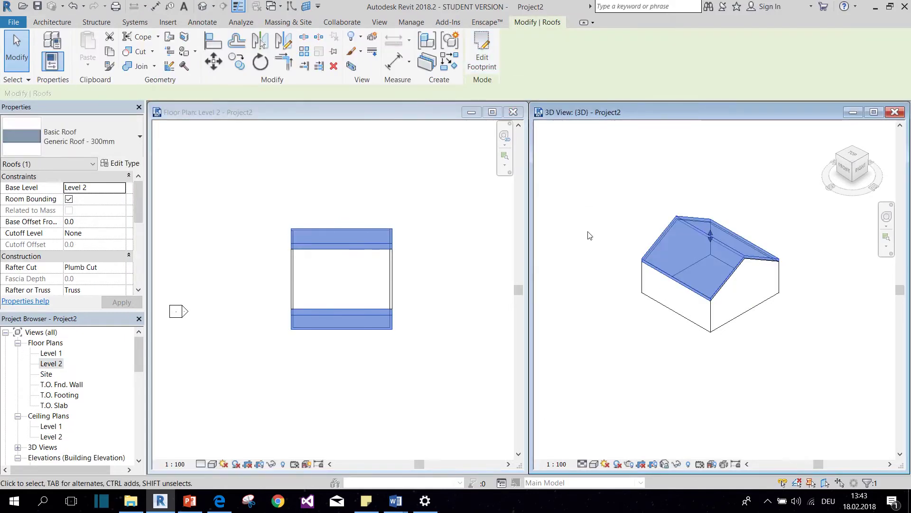
Make the left and right footprint edges define slopes as well, then rebuild the roof.
{"action": "left_click", "coordinate": [565, 266]}
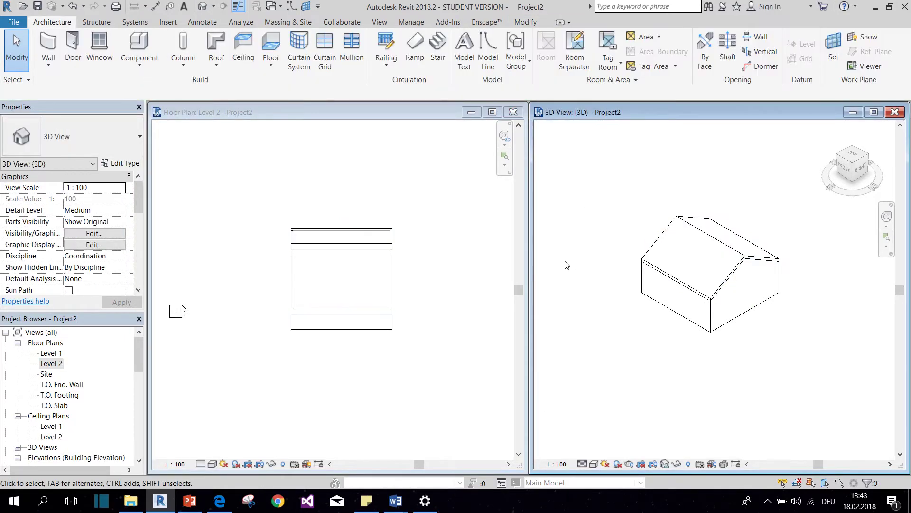
{"action": "double_click", "coordinate": [680, 247]}
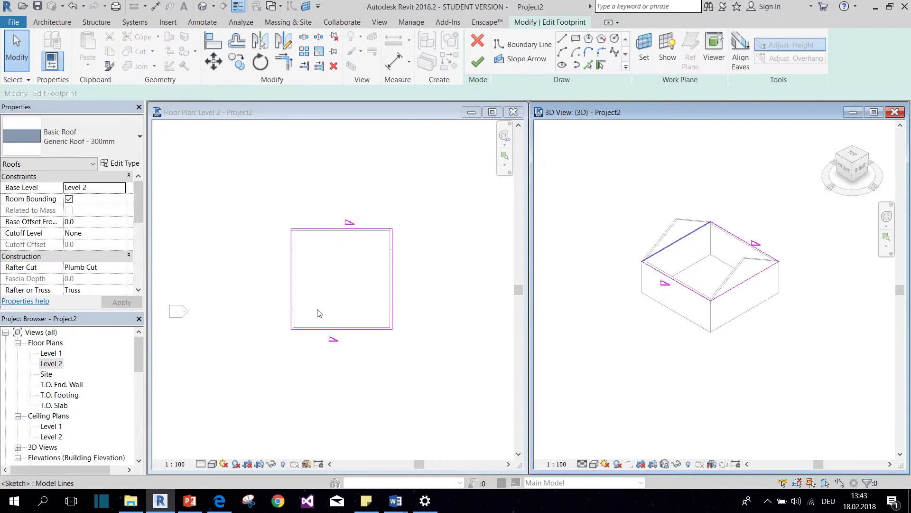
{"action": "left_click", "coordinate": [291, 270]}
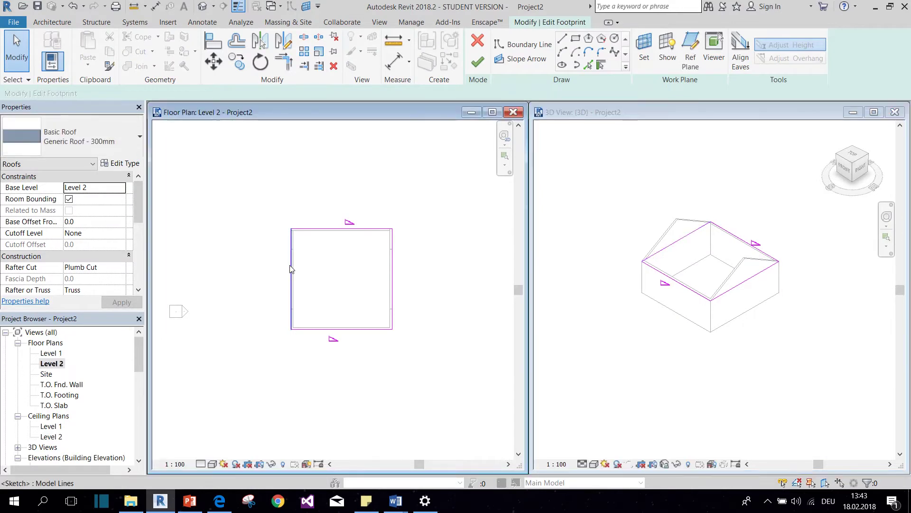
{"action": "left_click", "coordinate": [392, 279], "text": "ctrl"}
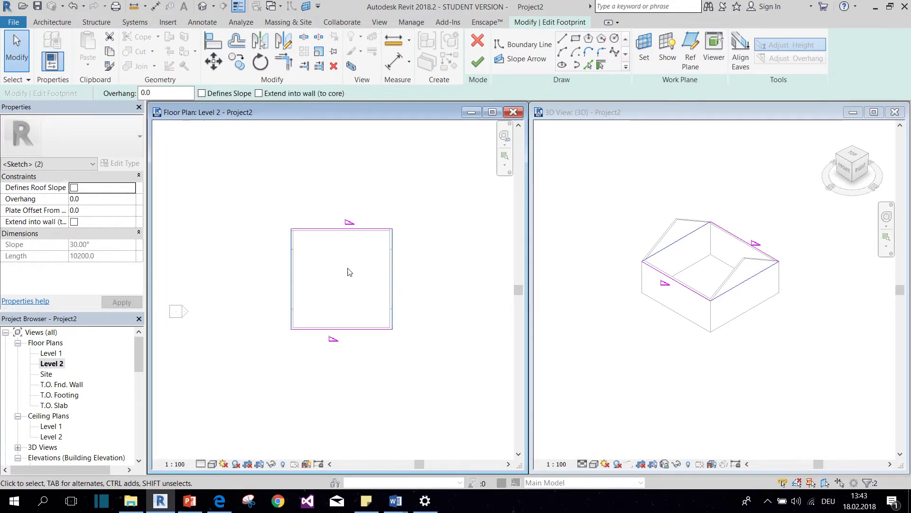
{"action": "left_click", "coordinate": [73, 188]}
{"action": "left_click", "coordinate": [226, 257]}
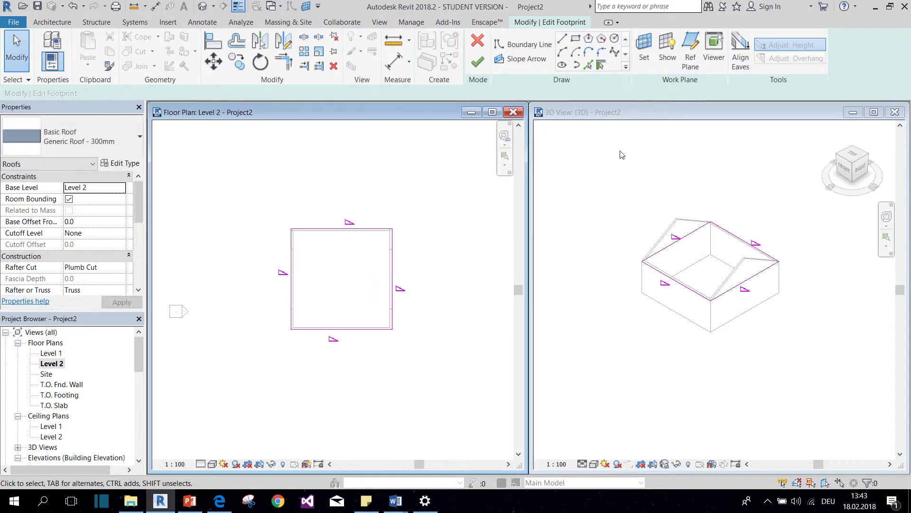
{"action": "left_click", "coordinate": [477, 61]}
{"action": "left_click", "coordinate": [626, 193]}
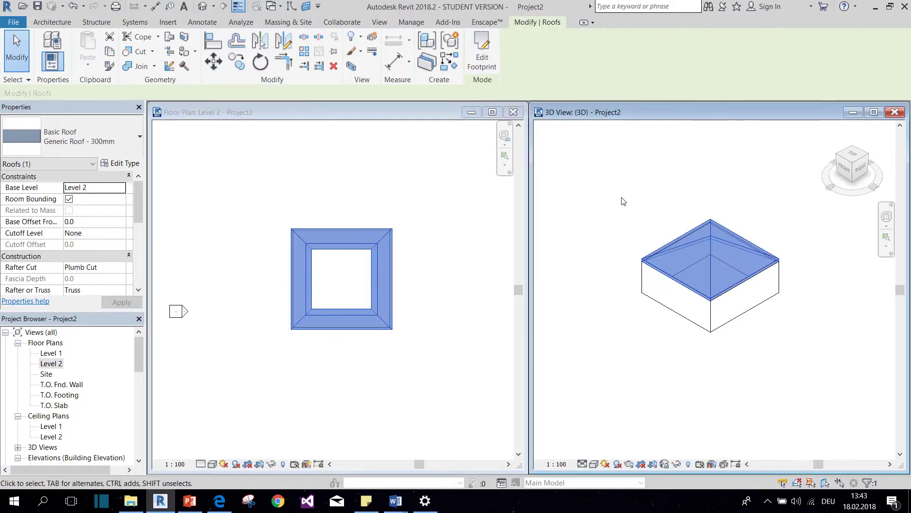
{"action": "left_click", "coordinate": [627, 217]}
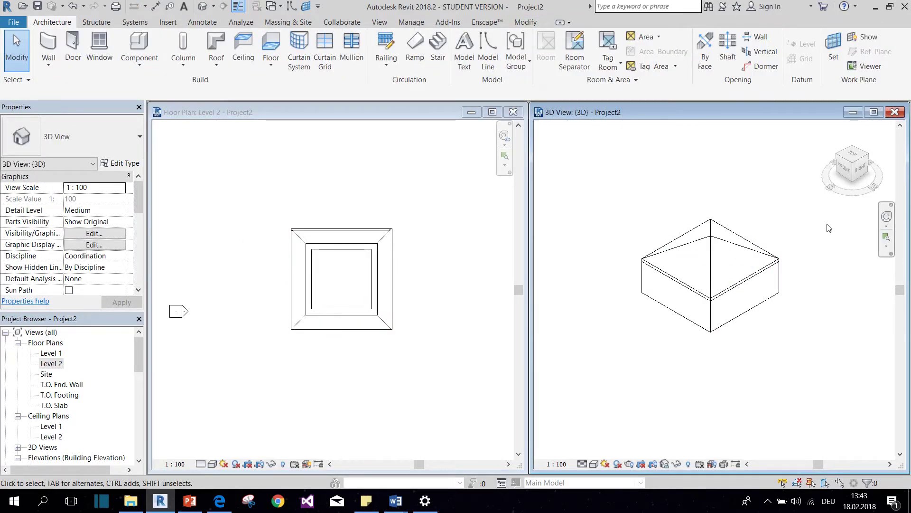
{"action": "left_click_drag", "start_coordinate": [851, 170], "coordinate": [844, 168]}
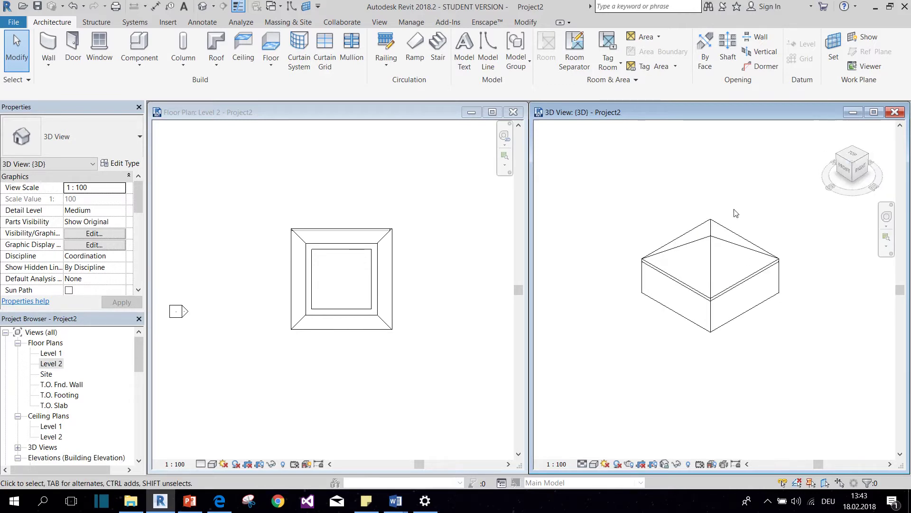
Set a 500 mm overhang on all four footprint edges and rebuild the roof.
{"action": "double_click", "coordinate": [696, 266]}
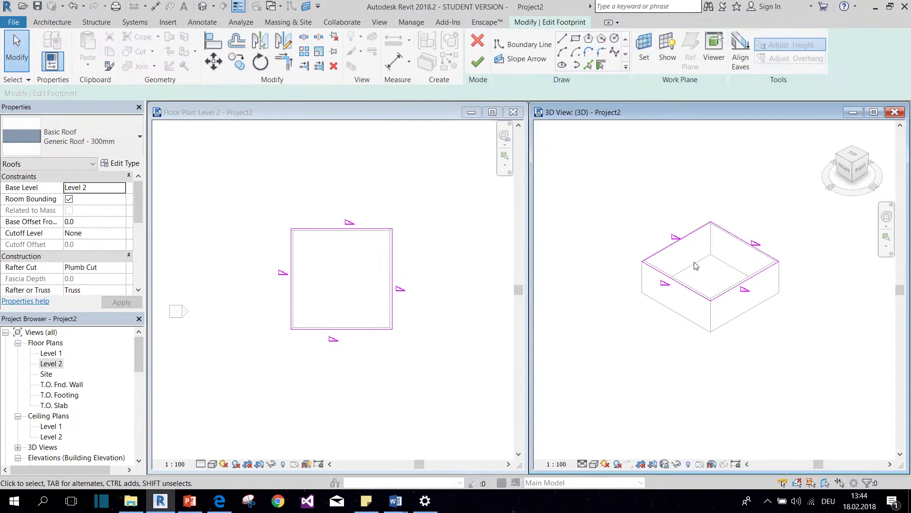
{"action": "left_click_drag", "start_coordinate": [263, 198], "coordinate": [419, 351]}
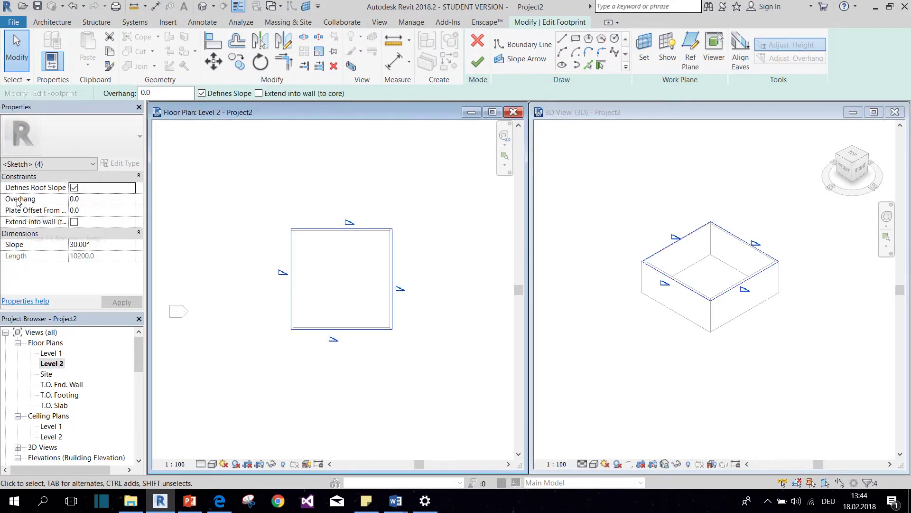
{"action": "left_click", "coordinate": [87, 200]}
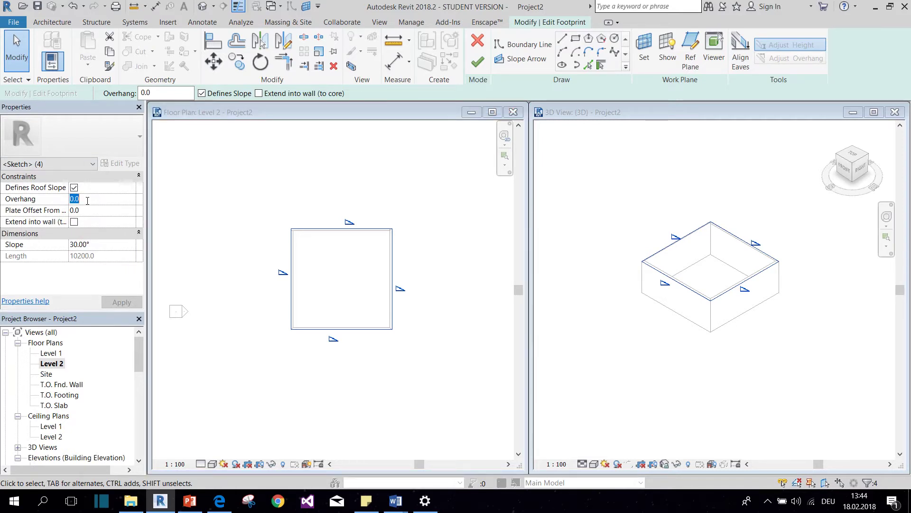
{"action": "type", "text": "5"}
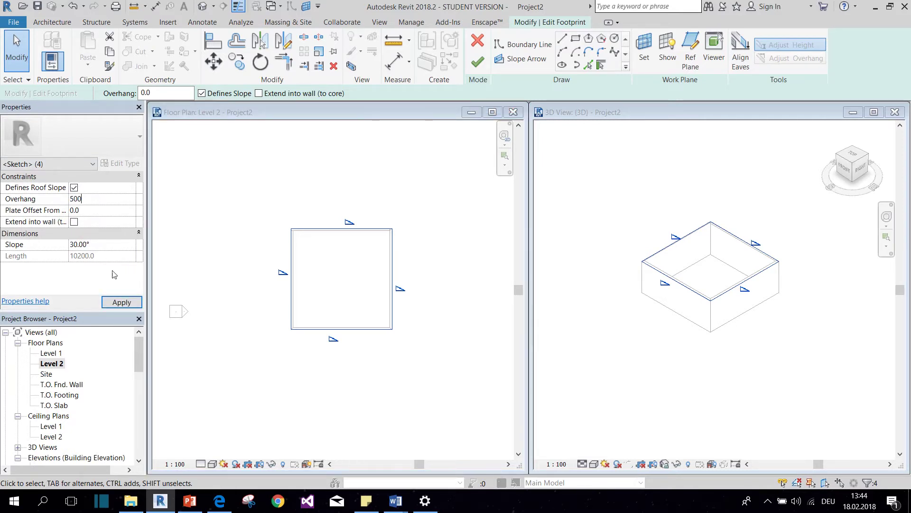
{"action": "left_click", "coordinate": [121, 303]}
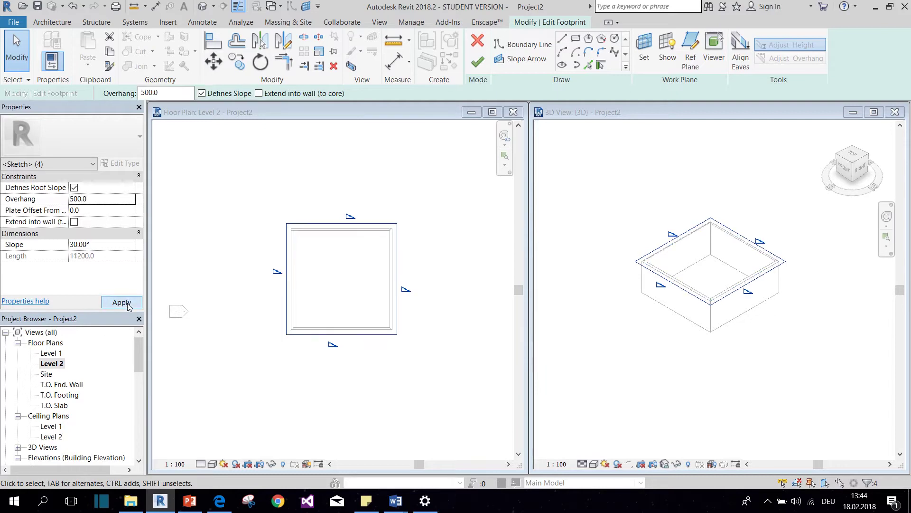
{"action": "left_click", "coordinate": [278, 217]}
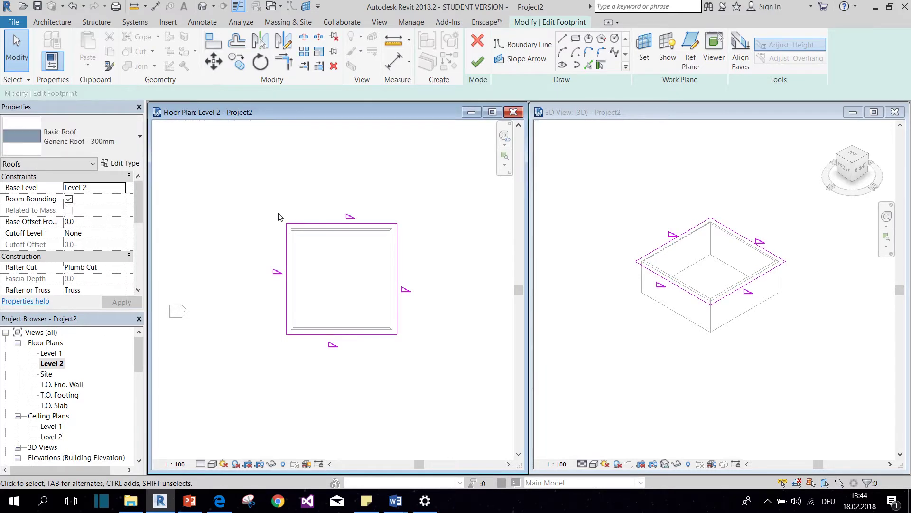
{"action": "left_click", "coordinate": [477, 61]}
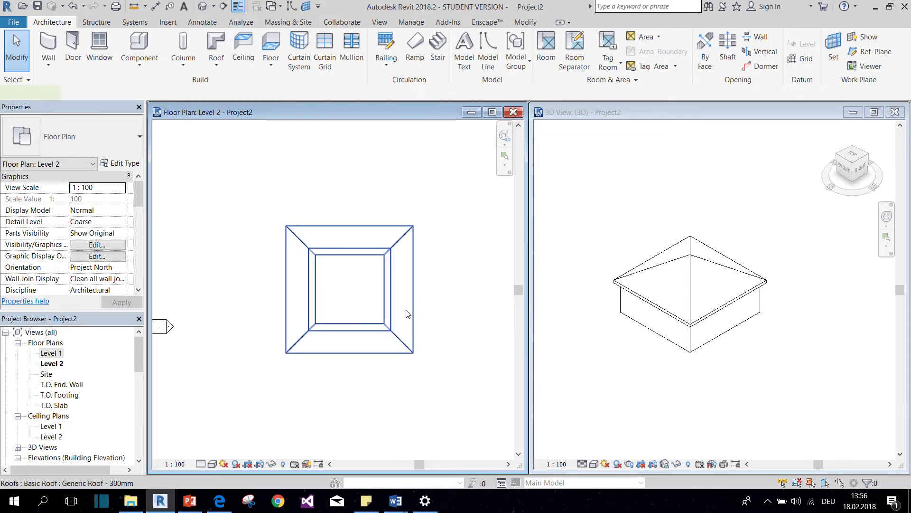
Sketch a small rectangular bump-out at the footprint's lower-right corner and trim the right edge.
{"action": "double_click", "coordinate": [407, 314]}
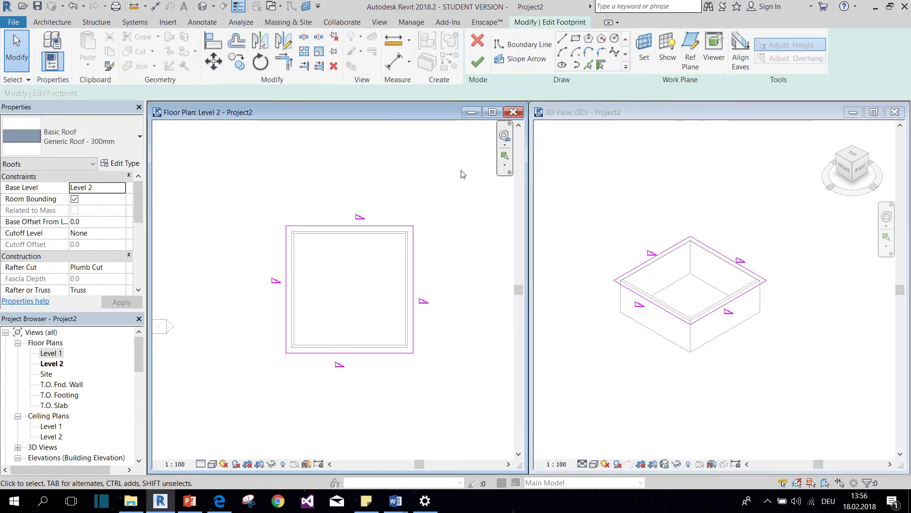
{"action": "left_click", "coordinate": [562, 40]}
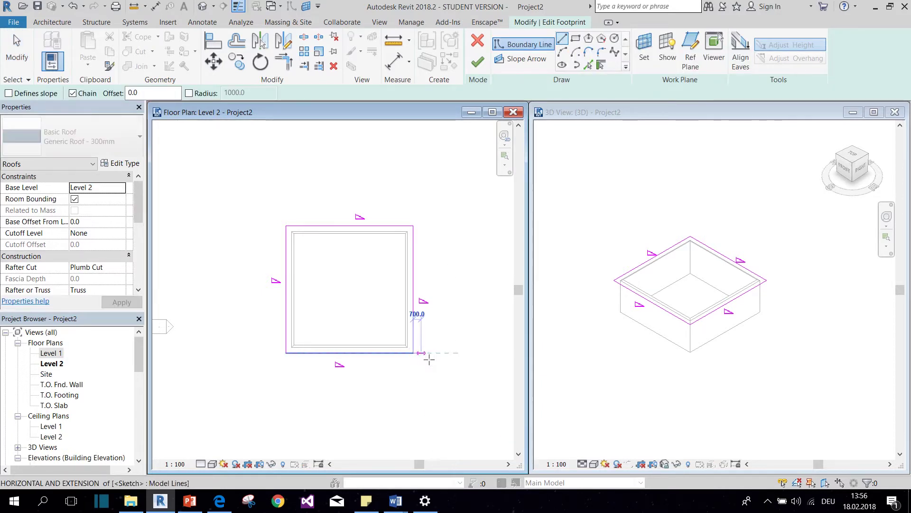
{"action": "left_click", "coordinate": [413, 353]}
{"action": "left_click", "coordinate": [449, 316]}
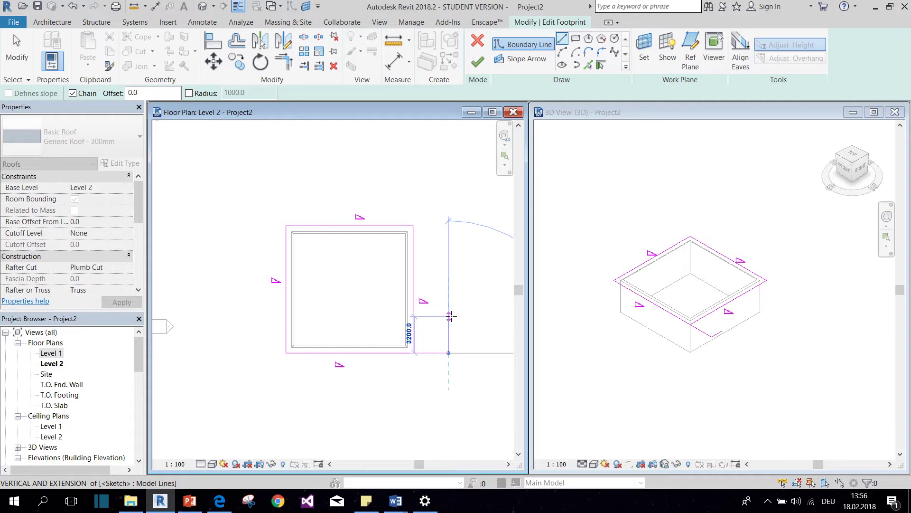
{"action": "left_click", "coordinate": [414, 317]}
{"action": "key", "text": "Escape"}
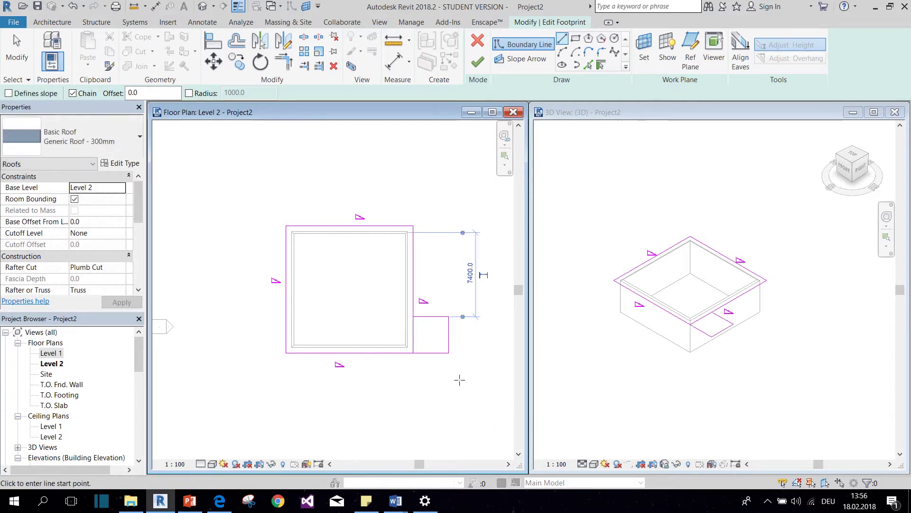
{"action": "key", "text": "Escape"}
{"action": "left_click", "coordinate": [413, 335]}
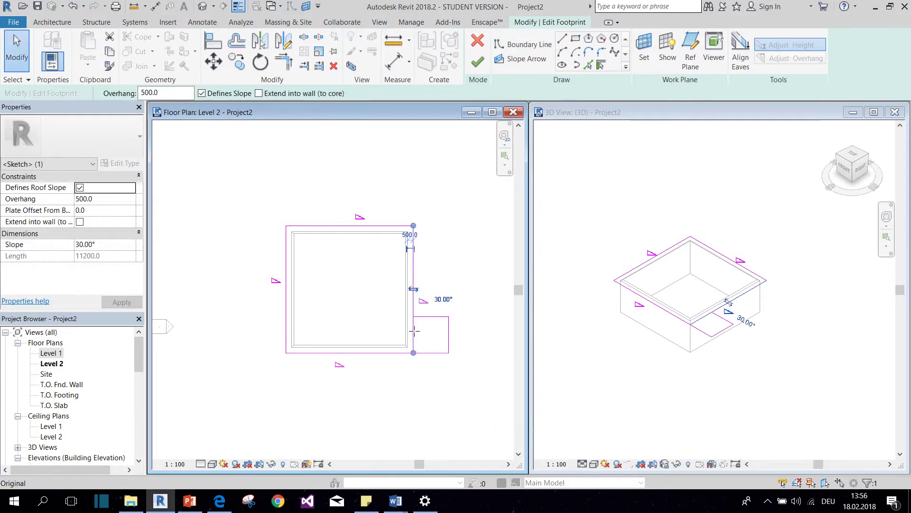
{"action": "left_click_drag", "start_coordinate": [413, 353], "coordinate": [413, 316]}
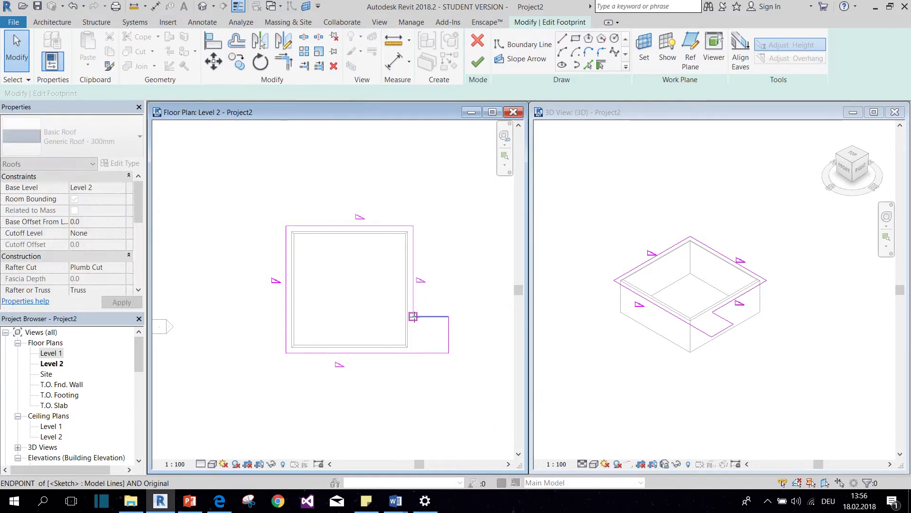
Turn off slope on the top and bottom edges; make the short corner edges slope.
{"action": "left_click", "coordinate": [362, 352]}
{"action": "left_click", "coordinate": [358, 228], "text": "ctrl"}
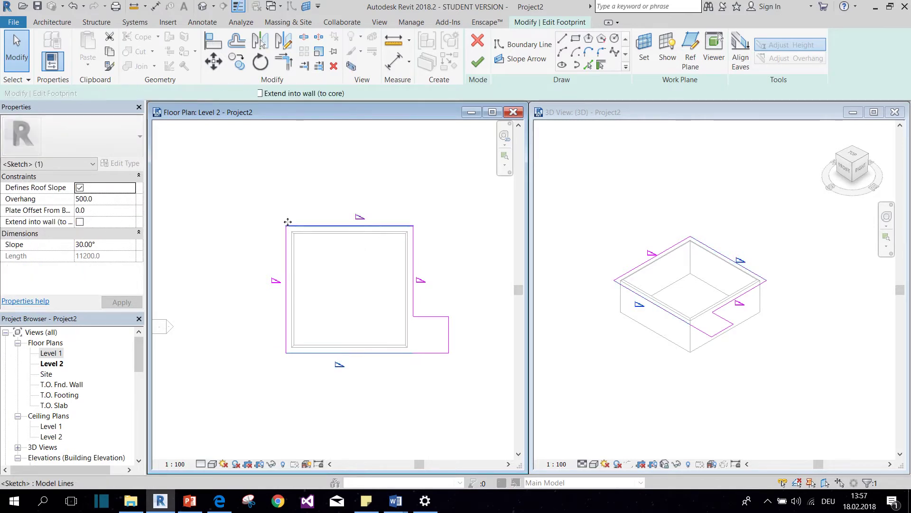
{"action": "left_click", "coordinate": [80, 188]}
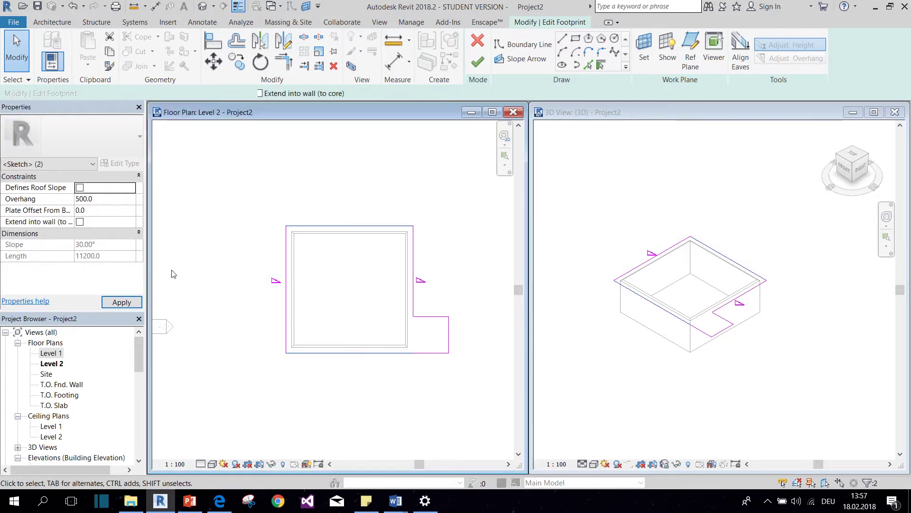
{"action": "left_click", "coordinate": [212, 299]}
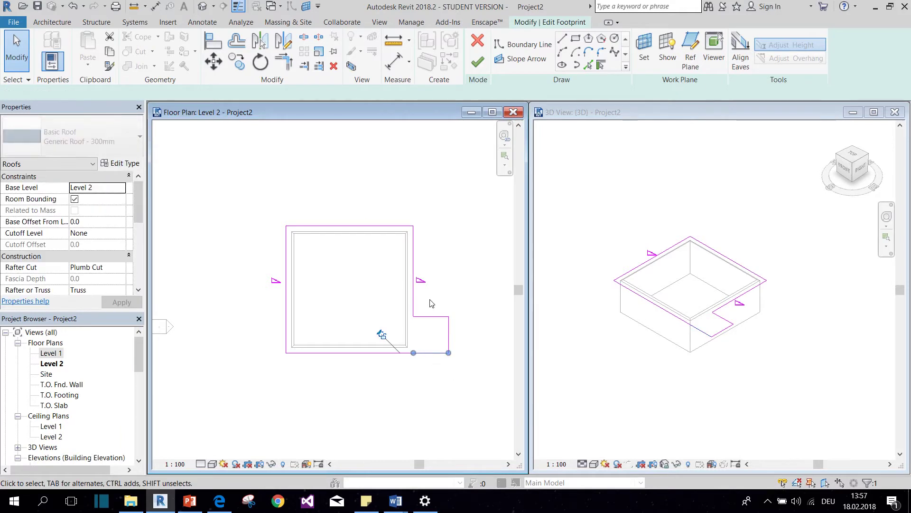
{"action": "left_click", "coordinate": [424, 323]}
{"action": "left_click", "coordinate": [429, 353], "text": "ctrl"}
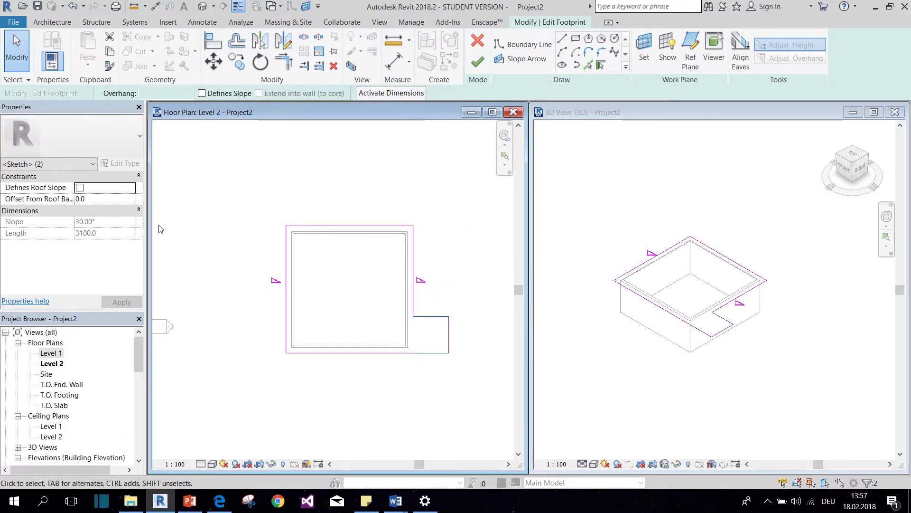
{"action": "left_click", "coordinate": [79, 188]}
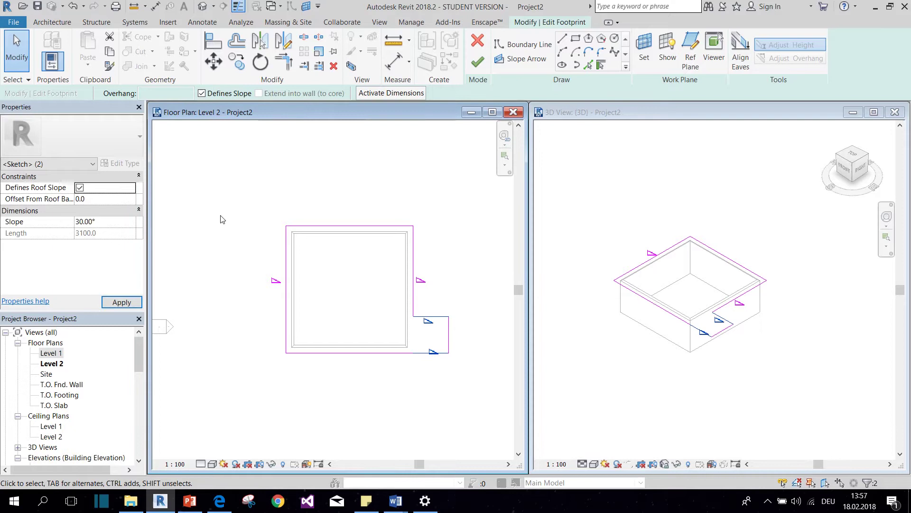
{"action": "left_click", "coordinate": [215, 294]}
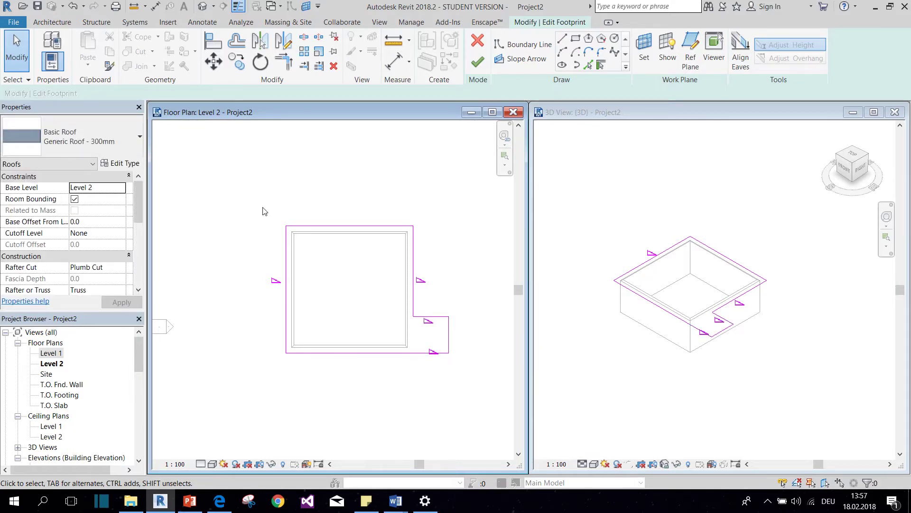
{"action": "scroll", "coordinate": [449, 340], "scroll_direction": "up", "scroll_amount": 1}
Move the right notch edge inward and finish the roof footprint.
{"action": "left_click", "coordinate": [450, 337]}
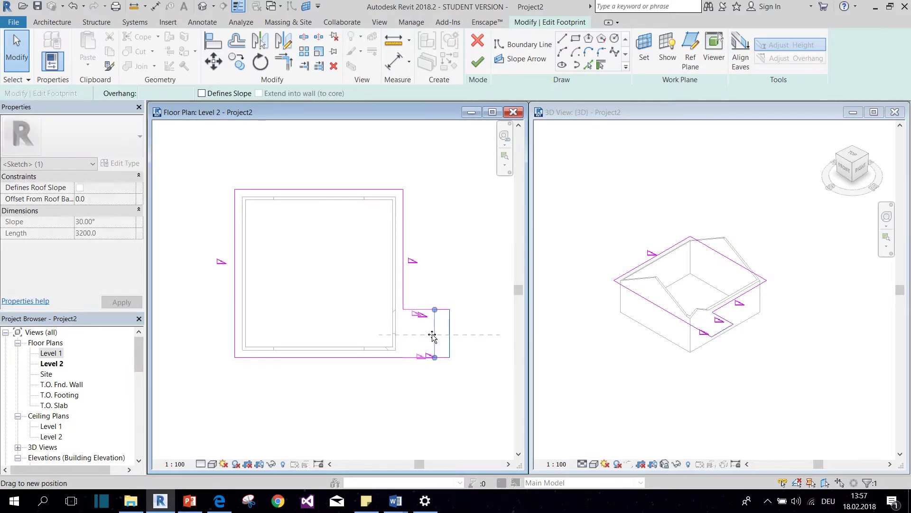
{"action": "left_click_drag", "start_coordinate": [433, 337], "coordinate": [433, 335]}
{"action": "left_click", "coordinate": [437, 264]}
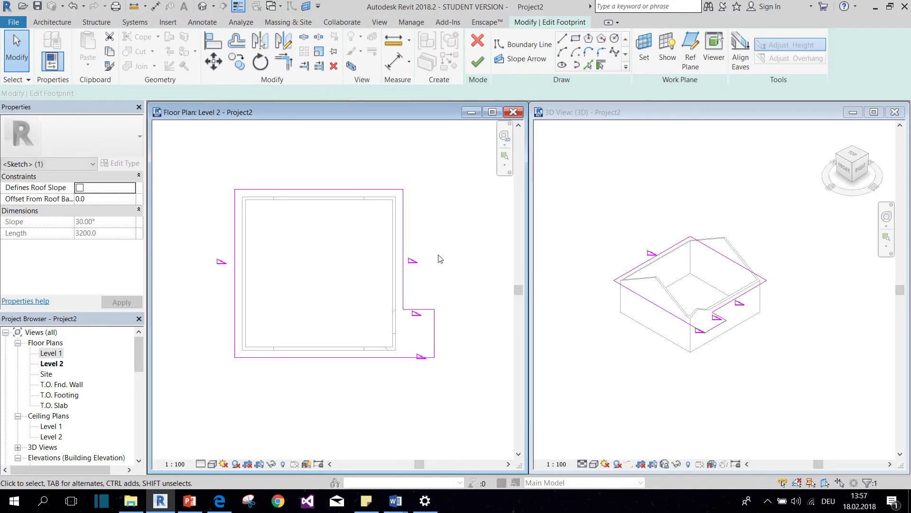
{"action": "left_click", "coordinate": [476, 68]}
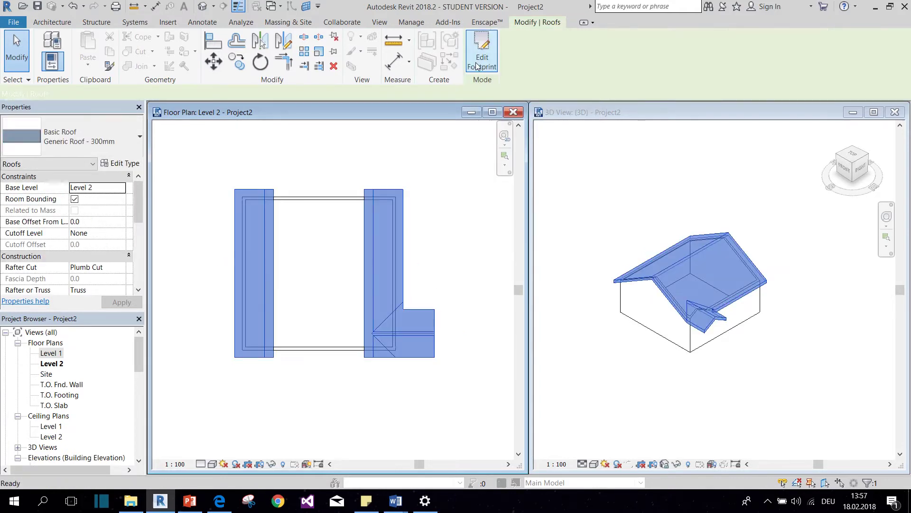
{"action": "left_click", "coordinate": [446, 230]}
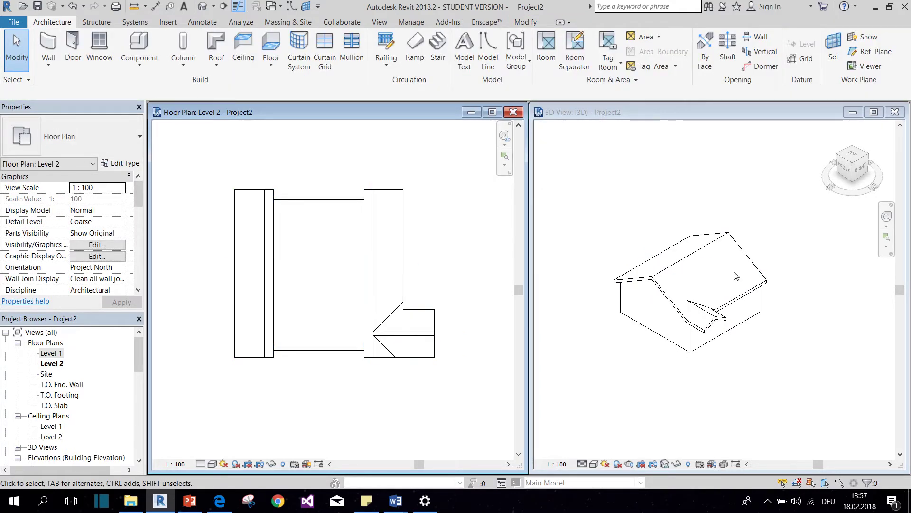
{"action": "scroll", "coordinate": [669, 324], "scroll_direction": "up", "scroll_amount": 1}
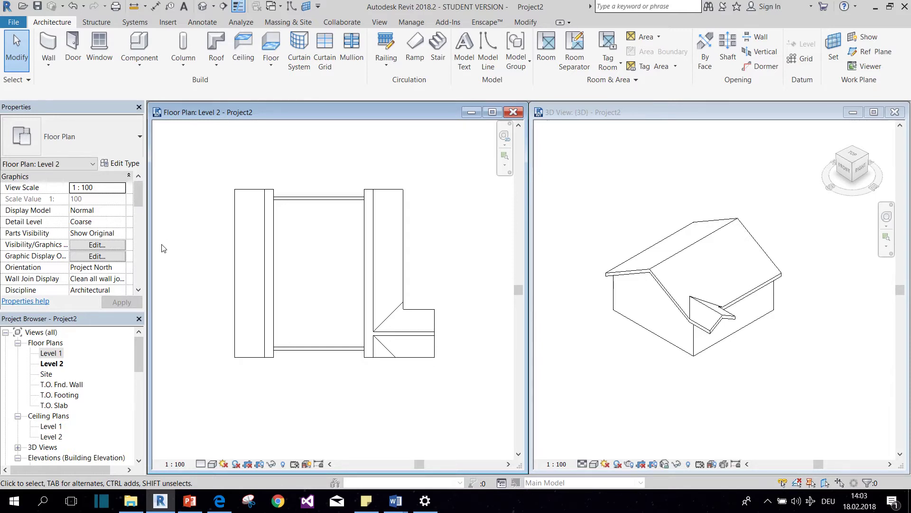
{"action": "left_click", "coordinate": [216, 65]}
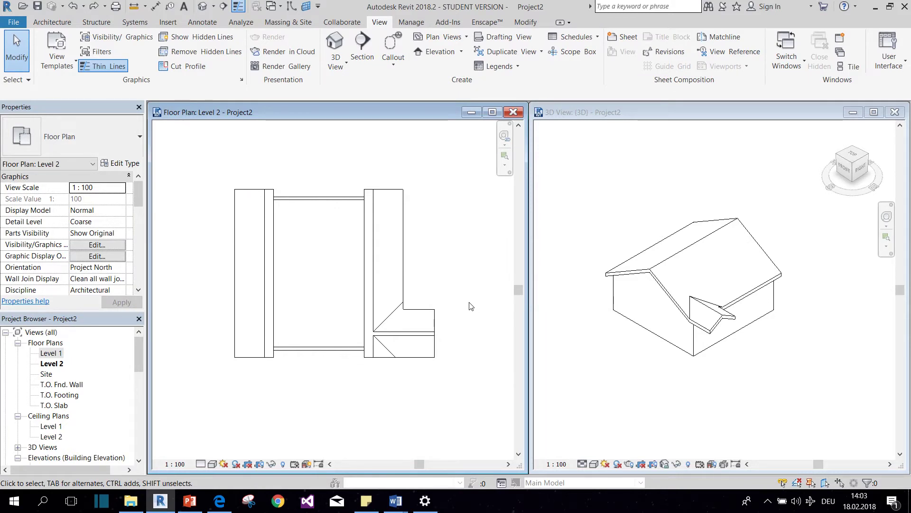
Delete the roof, then place a left-to-right section line beneath the walls.
{"action": "left_click", "coordinate": [374, 268]}
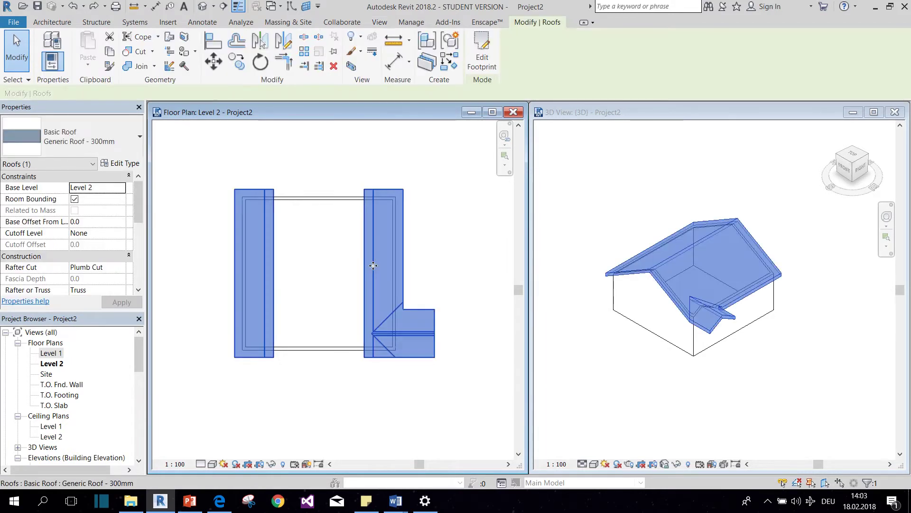
{"action": "key", "text": "Delete"}
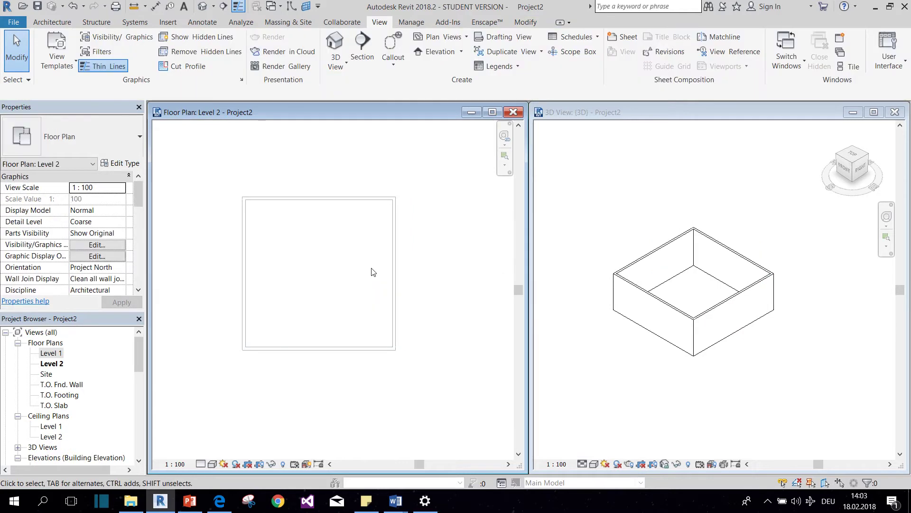
{"action": "left_click", "coordinate": [362, 49]}
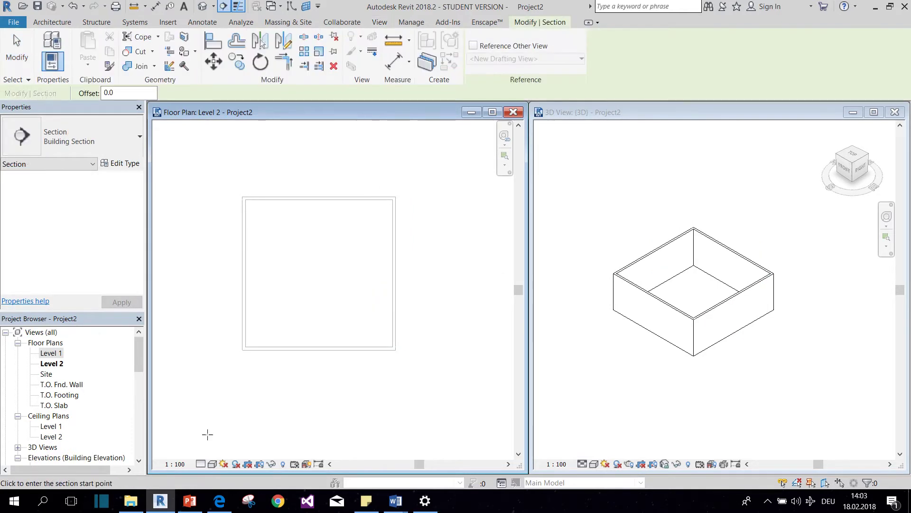
{"action": "left_click", "coordinate": [195, 394]}
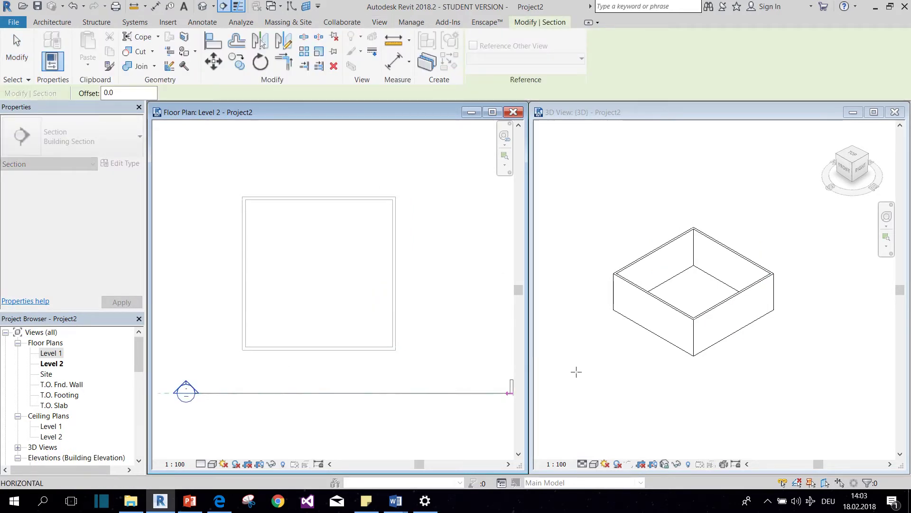
{"action": "left_click", "coordinate": [484, 392]}
{"action": "right_click", "coordinate": [361, 404]}
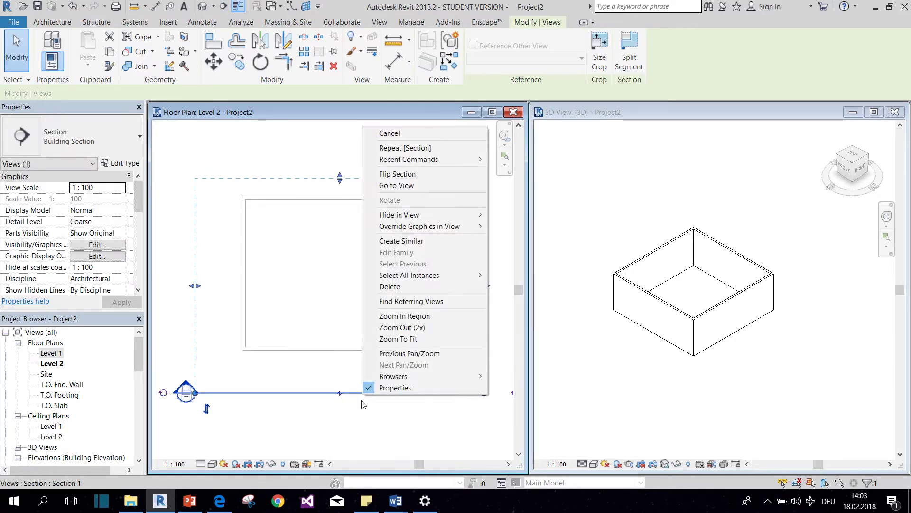
Open Section 1, close the Level 2 plan, and tile it beside the 3D view.
{"action": "left_click", "coordinate": [404, 187]}
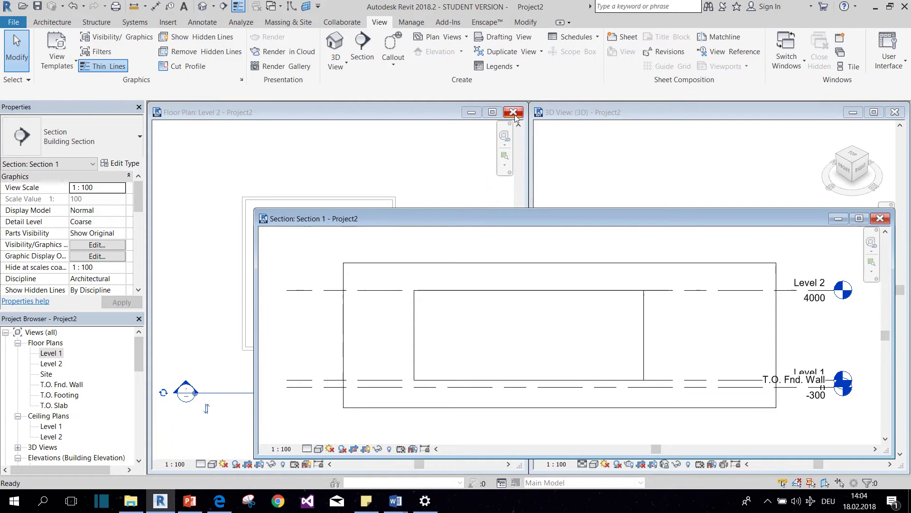
{"action": "left_click", "coordinate": [514, 112]}
{"action": "key", "text": "w"}
{"action": "key", "text": "t"}
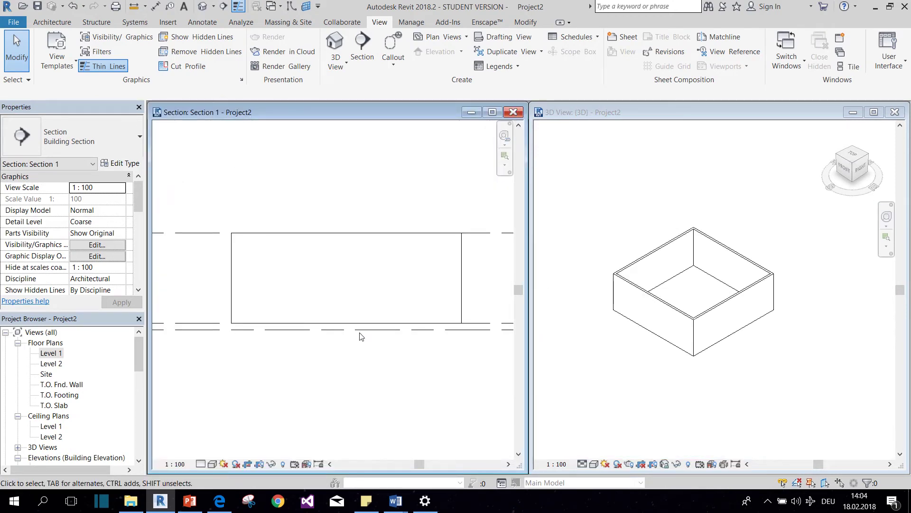
{"action": "left_click", "coordinate": [306, 266]}
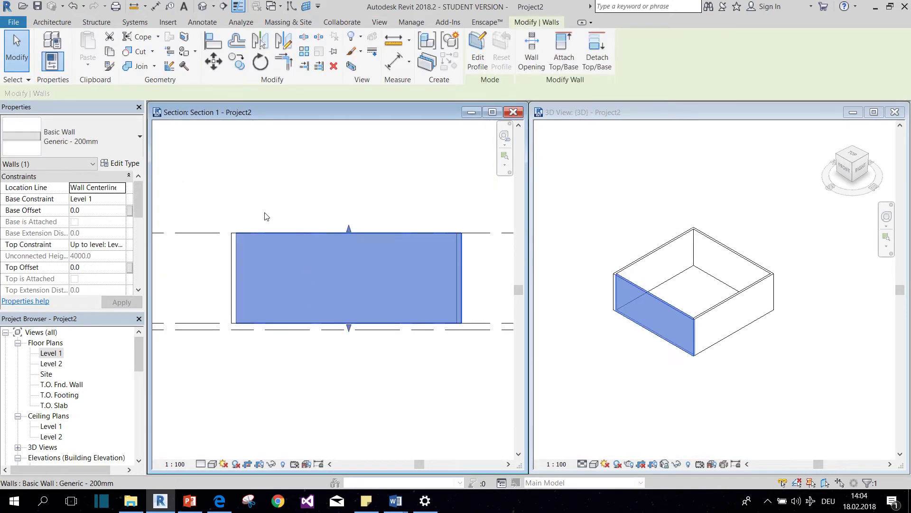
{"action": "left_click", "coordinate": [244, 182]}
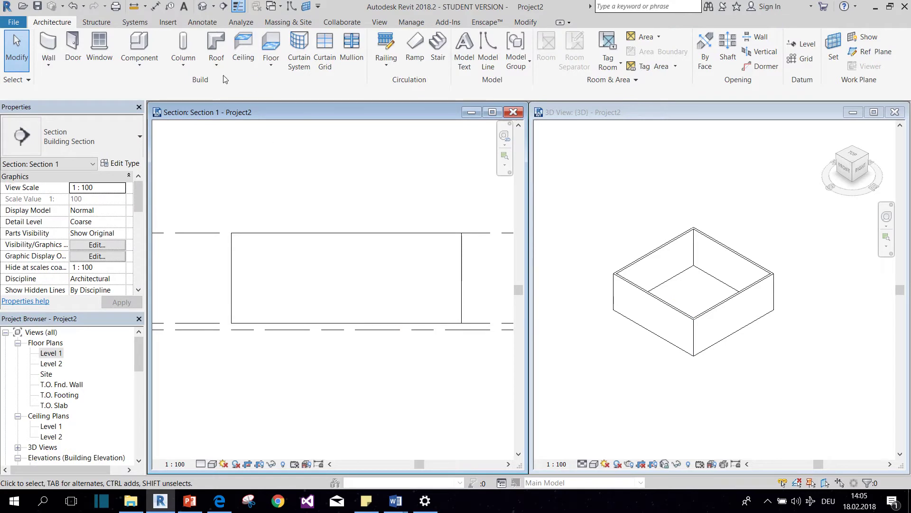
Start a Roof by Extrusion on the section's wall face, referenced to Level 2 at offset 0.
{"action": "left_click", "coordinate": [217, 62]}
{"action": "left_click", "coordinate": [254, 113]}
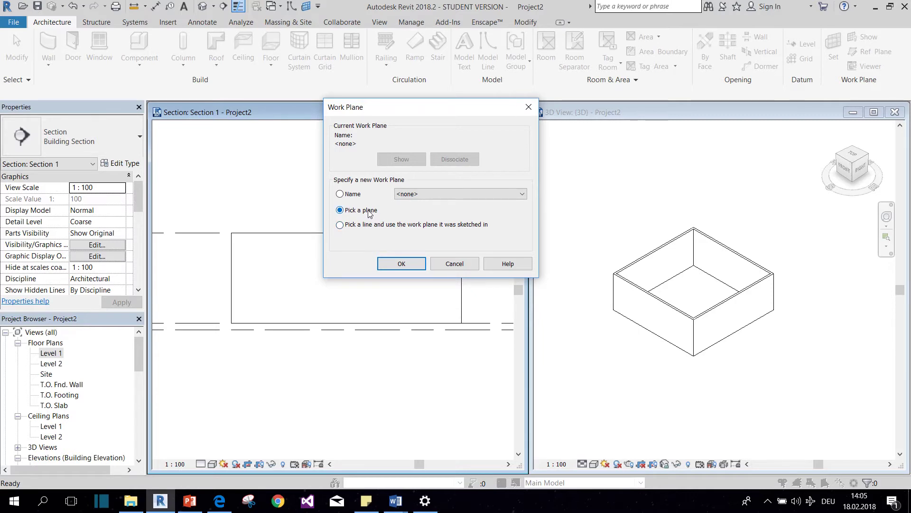
{"action": "left_click", "coordinate": [402, 264]}
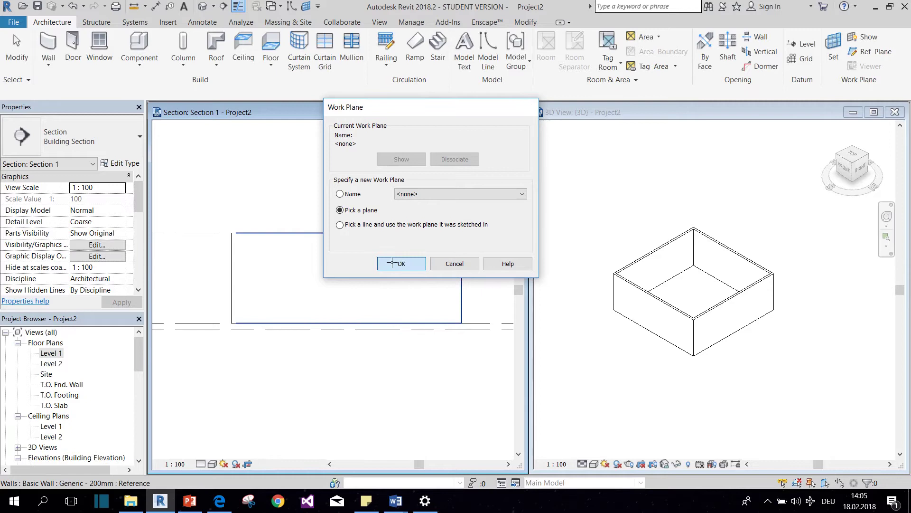
{"action": "left_click", "coordinate": [279, 259]}
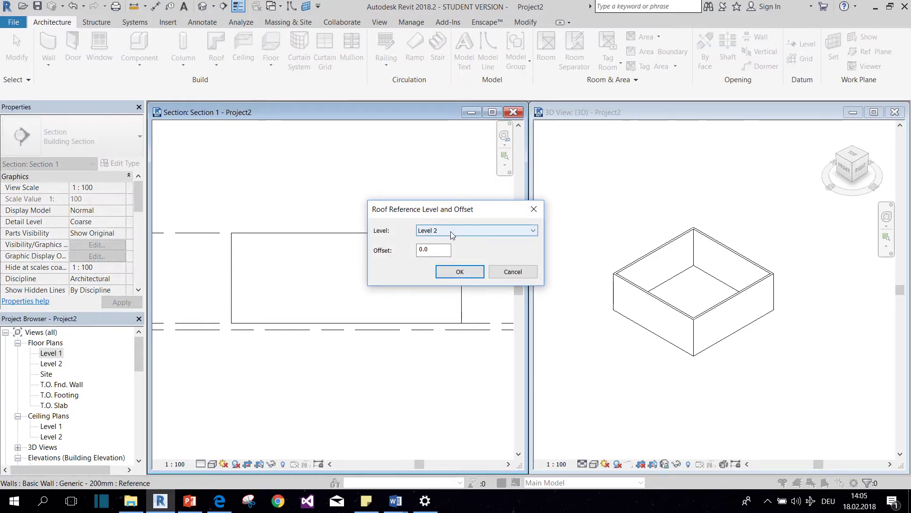
{"action": "left_click", "coordinate": [459, 273]}
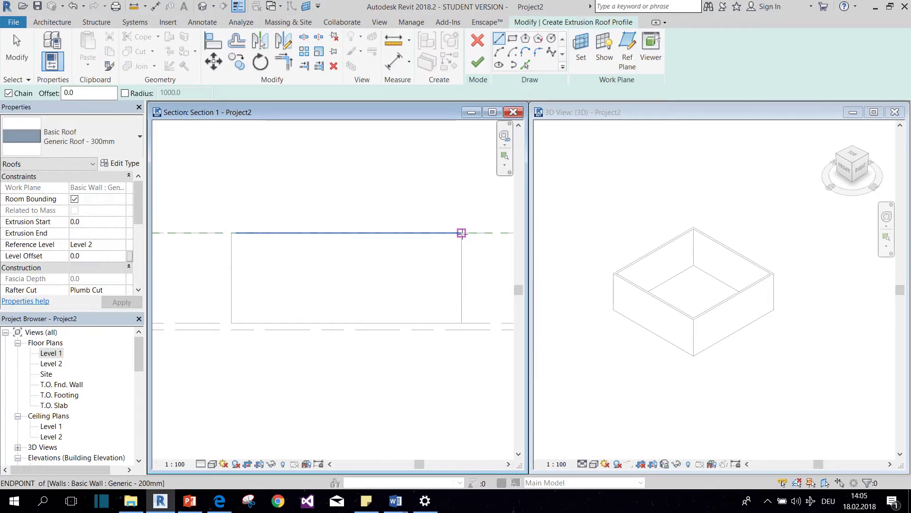
Sketch a two-peak, one-valley zigzag profile between the wall tops and finish the extruded roof.
{"action": "left_click", "coordinate": [461, 233]}
{"action": "left_click", "coordinate": [428, 177]}
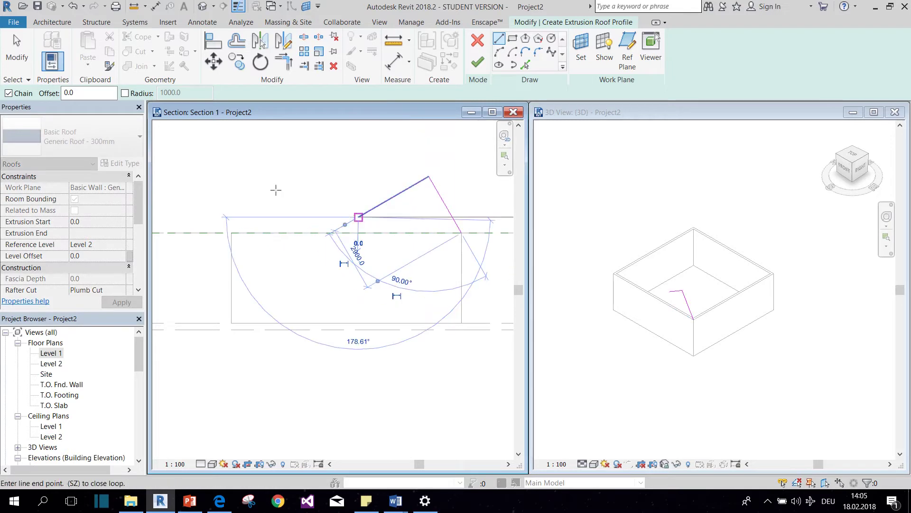
{"action": "left_click", "coordinate": [359, 217]}
{"action": "left_click", "coordinate": [258, 181]}
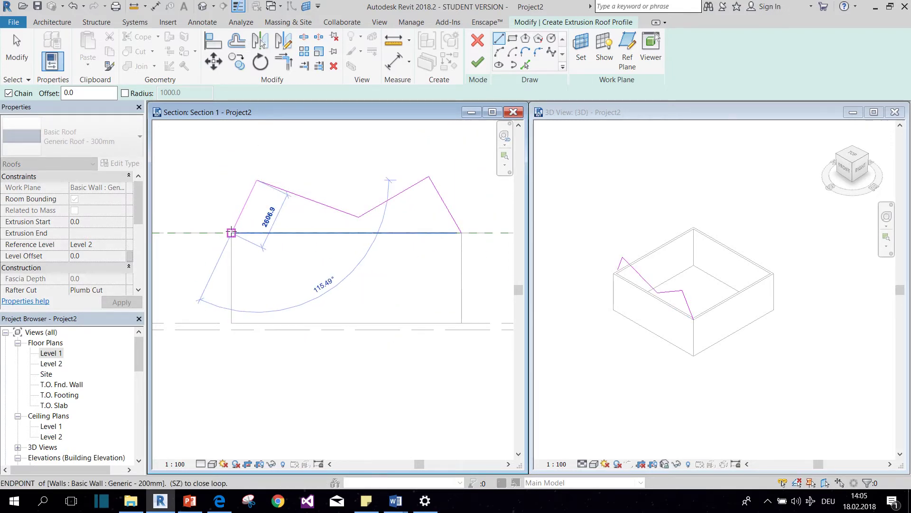
{"action": "left_click", "coordinate": [232, 233]}
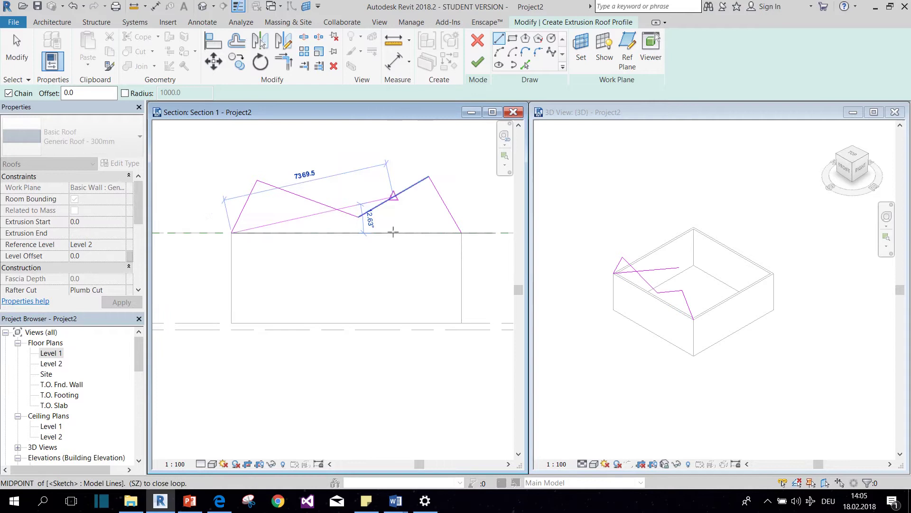
{"action": "key", "text": "Escape"}
{"action": "key", "text": "Escape"}
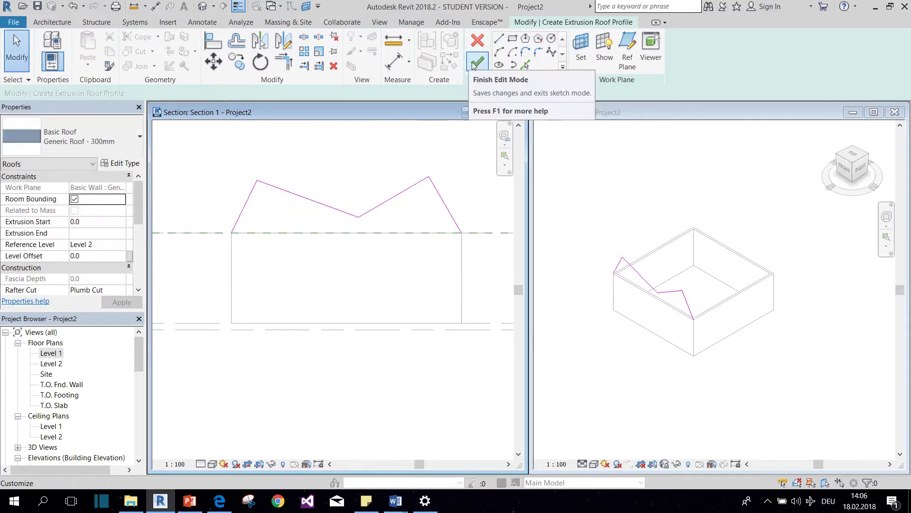
{"action": "left_click", "coordinate": [475, 64]}
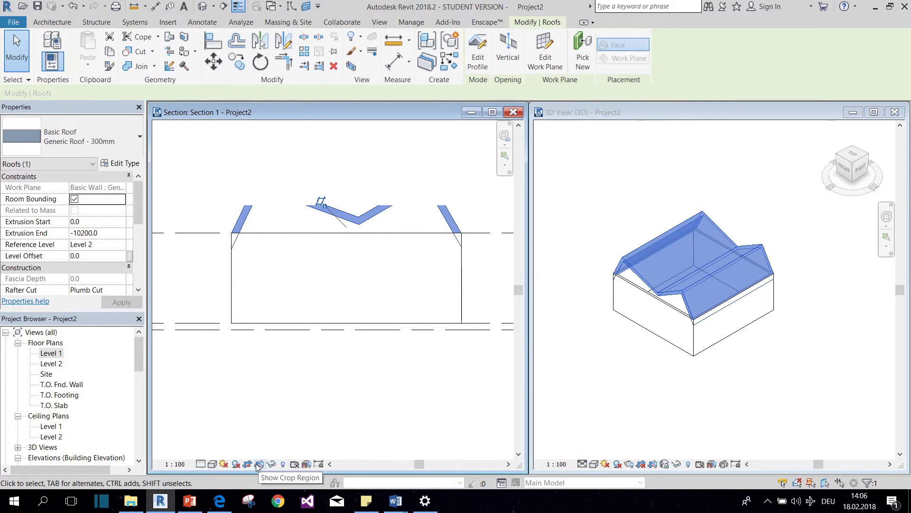
Raise the Section 1 crop boundary and recentre the view on the whole roof.
{"action": "left_click", "coordinate": [287, 330]}
{"action": "left_click", "coordinate": [361, 205]}
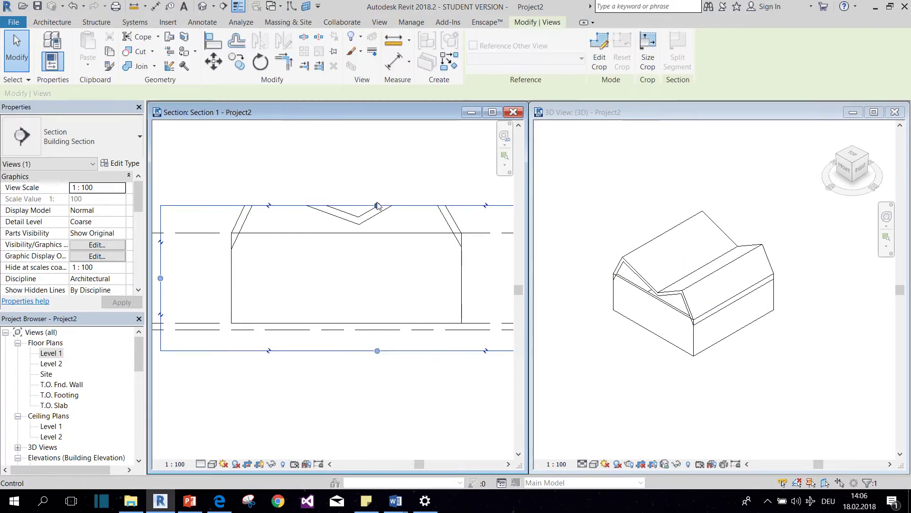
{"action": "left_click_drag", "start_coordinate": [377, 206], "coordinate": [377, 122]}
{"action": "middle_click_drag", "start_coordinate": [356, 193], "coordinate": [328, 244]}
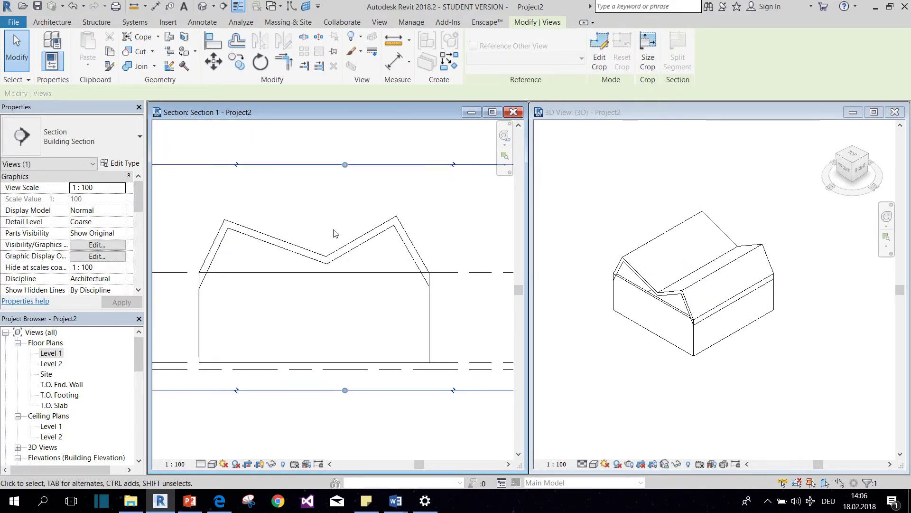
Attach the front wall's top to the folded roof in the 3D view.
{"action": "left_click", "coordinate": [637, 300]}
{"action": "left_click", "coordinate": [638, 299]}
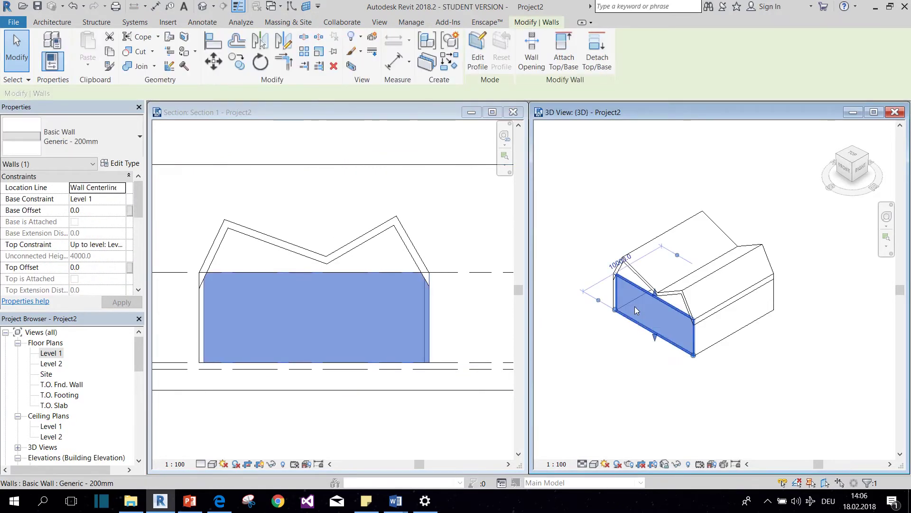
{"action": "left_click", "coordinate": [564, 57]}
{"action": "left_click", "coordinate": [660, 288]}
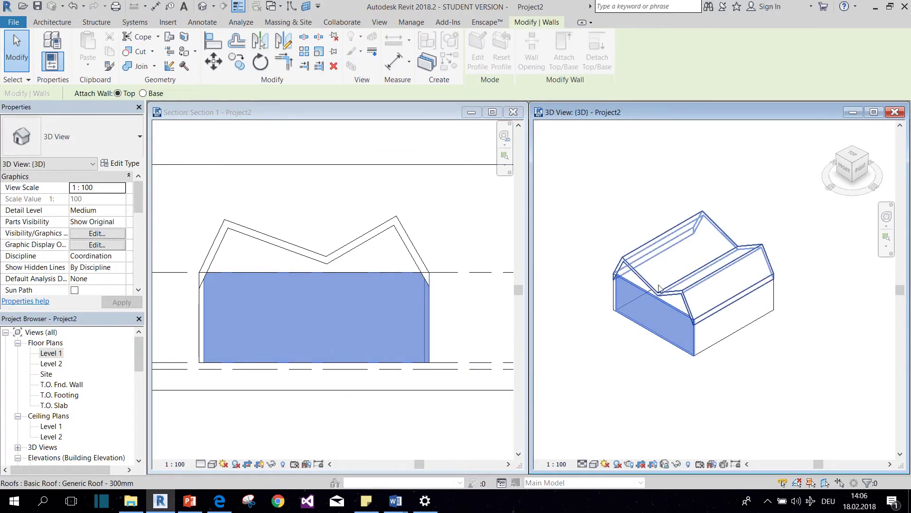
{"action": "left_click", "coordinate": [633, 381]}
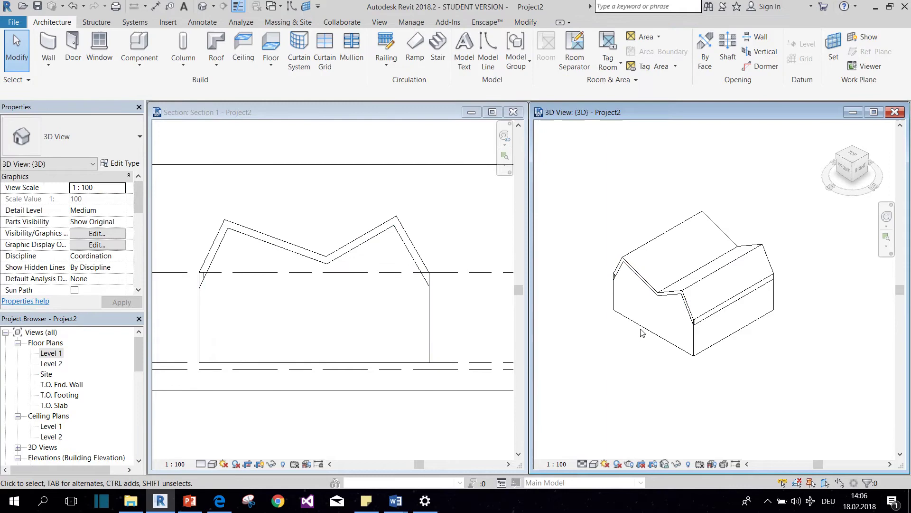
Drag the roof's extrusion end out past the front wall.
{"action": "left_click", "coordinate": [647, 271]}
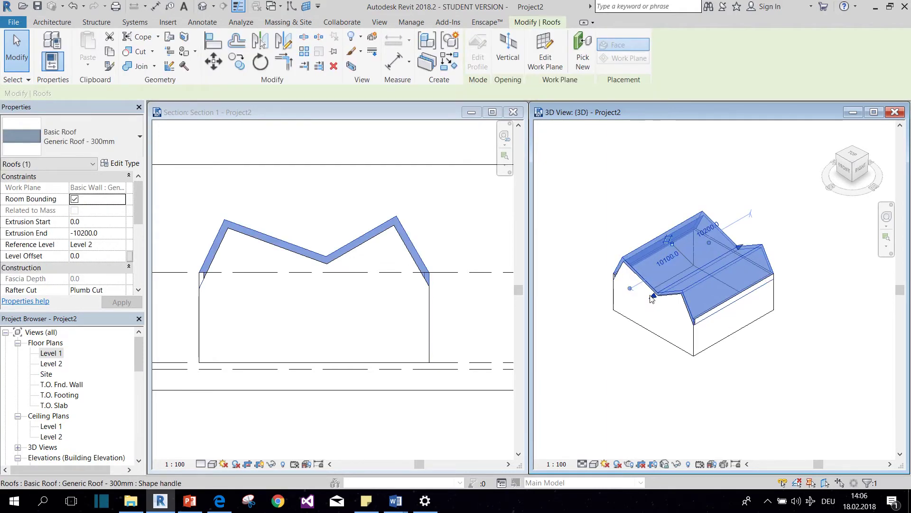
{"action": "left_click_drag", "start_coordinate": [652, 299], "coordinate": [618, 345]}
{"action": "left_click", "coordinate": [790, 185]}
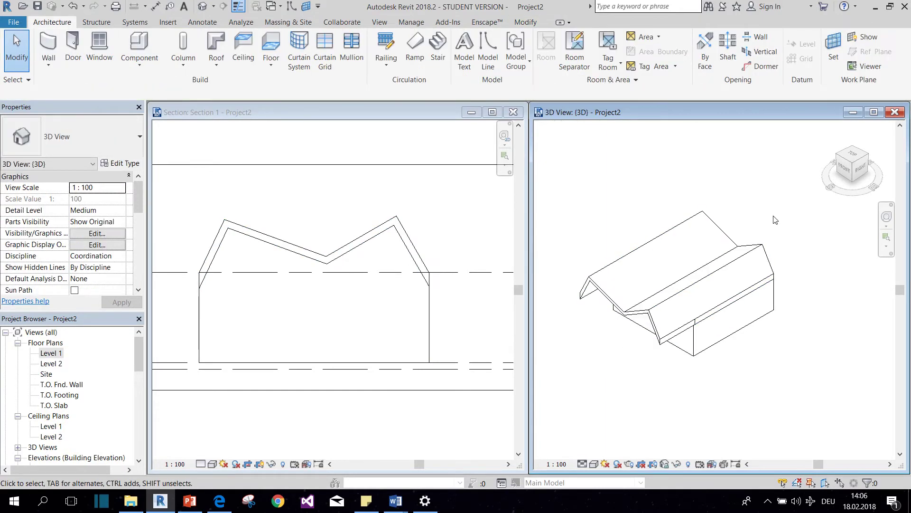
{"action": "scroll", "coordinate": [680, 402], "scroll_direction": "up", "scroll_amount": 1}
{"action": "scroll", "coordinate": [655, 399], "scroll_direction": "up", "scroll_amount": 1}
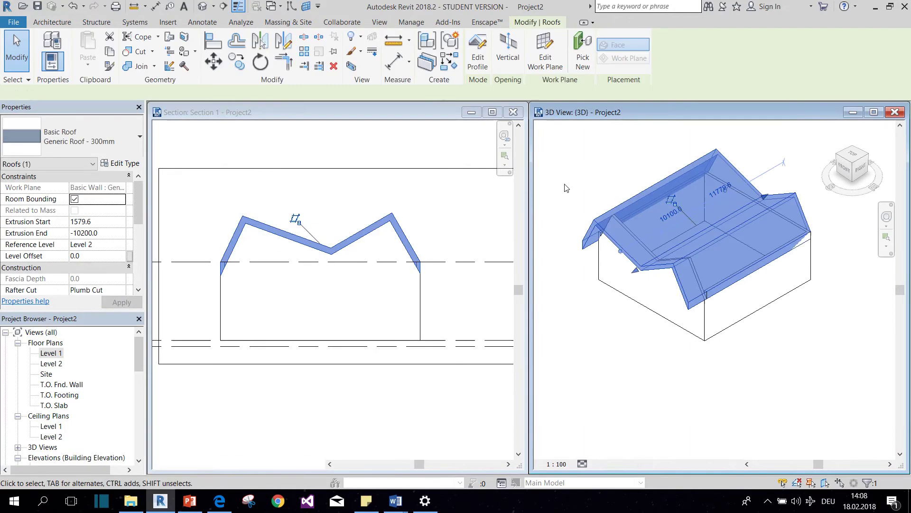
Reopen the roof profile sketch and delete all the zigzag lines.
{"action": "double_click", "coordinate": [628, 230]}
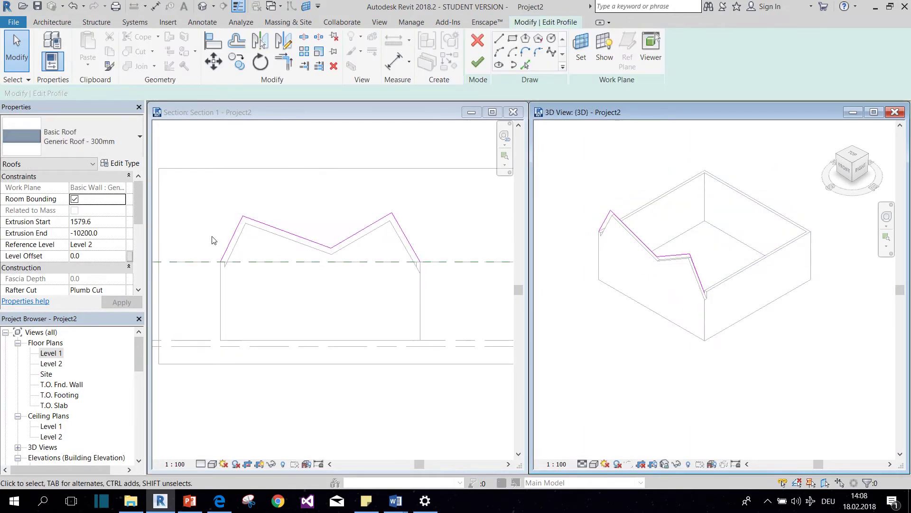
{"action": "left_click_drag", "start_coordinate": [480, 285], "coordinate": [183, 189]}
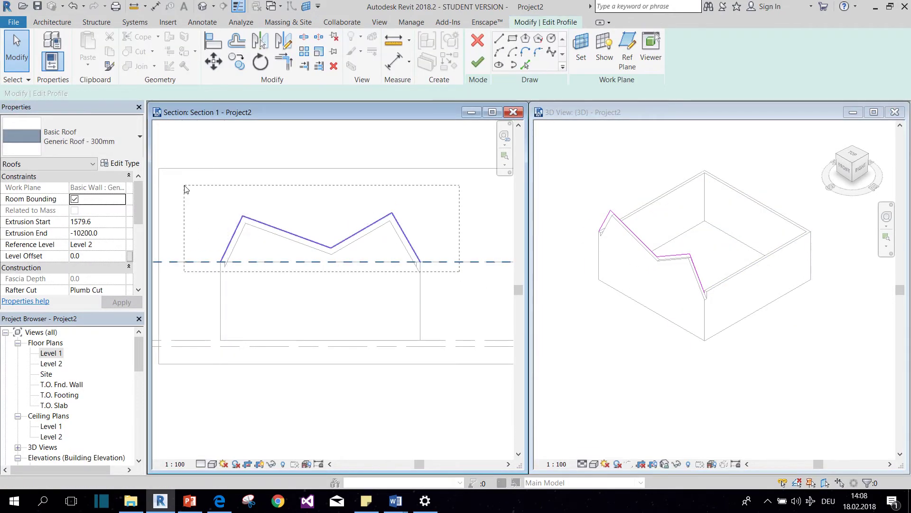
{"action": "key", "text": "Delete"}
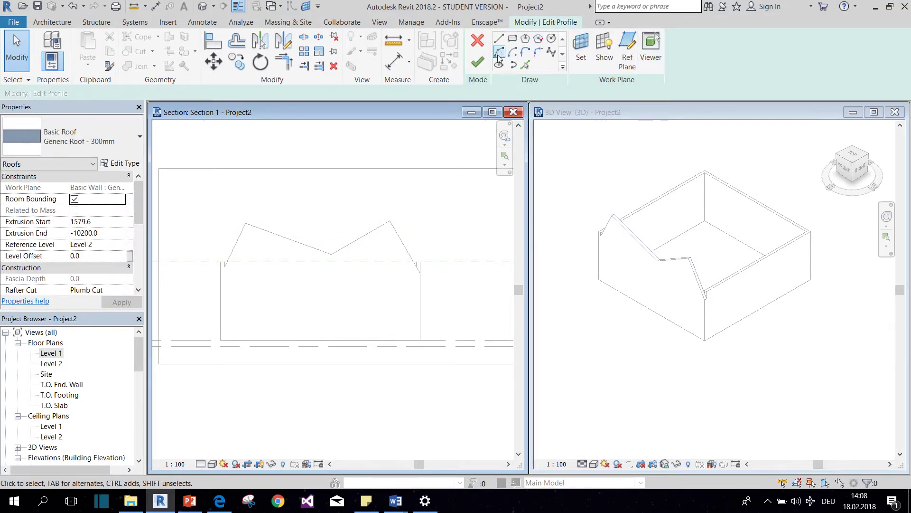
Draw two start-end-radius arcs between the wall tops and finish the vaulted roof.
{"action": "left_click", "coordinate": [499, 53]}
{"action": "left_click", "coordinate": [221, 263]}
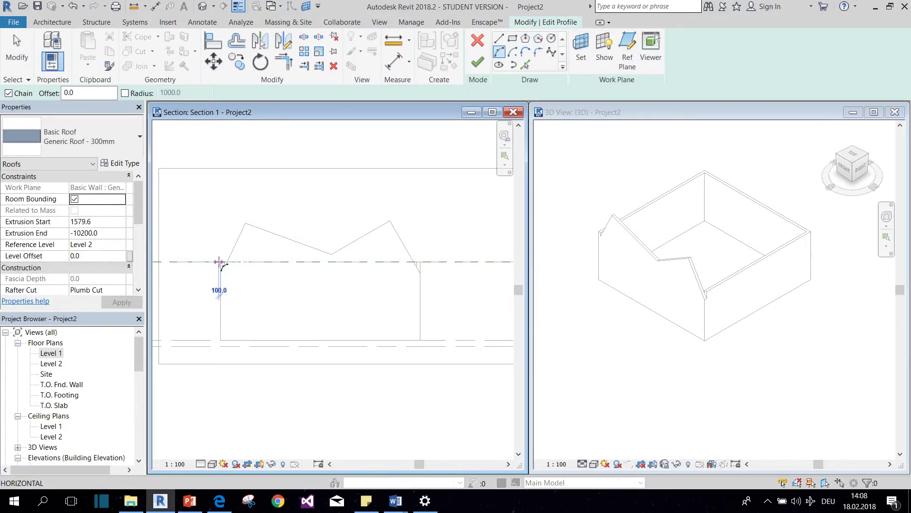
{"action": "left_click", "coordinate": [311, 221]}
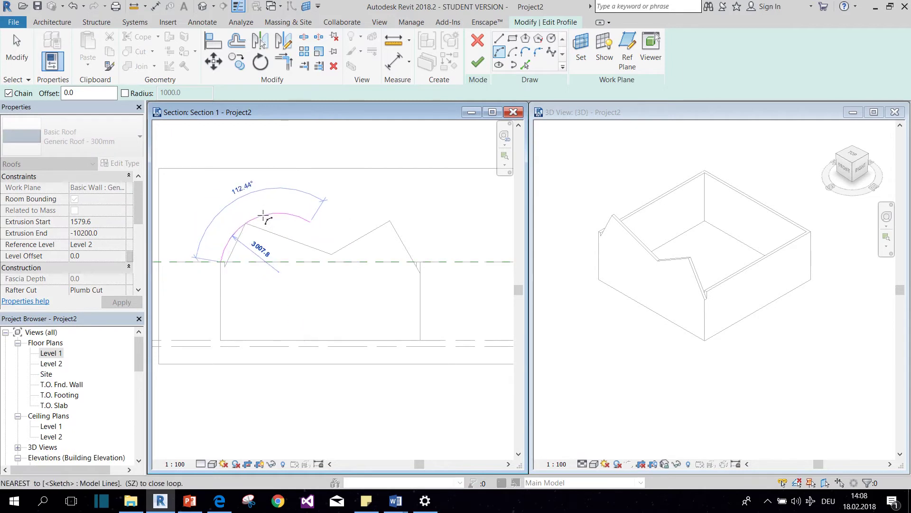
{"action": "left_click", "coordinate": [266, 215]}
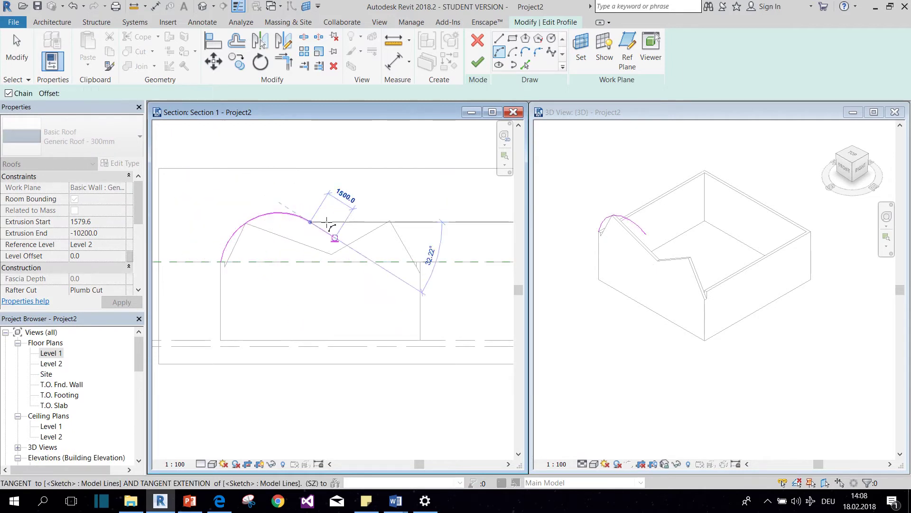
{"action": "left_click", "coordinate": [421, 263]}
{"action": "left_click", "coordinate": [398, 214]}
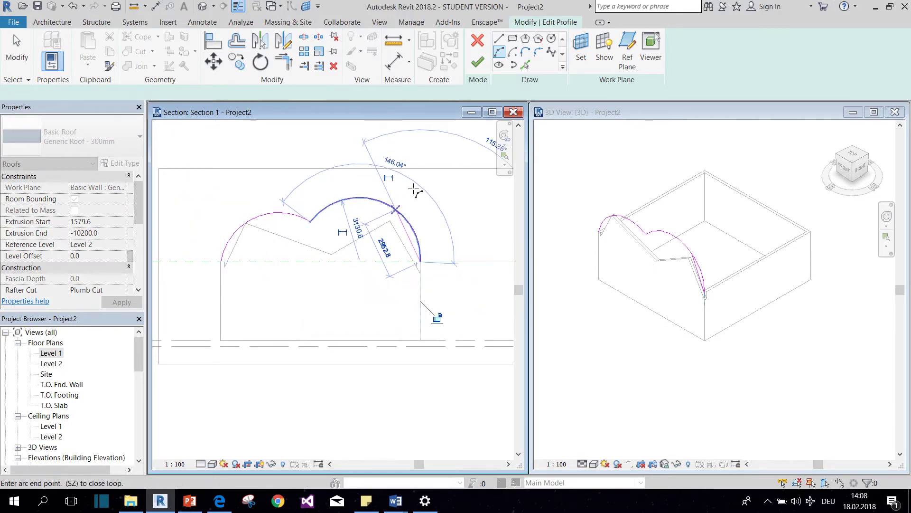
{"action": "left_click", "coordinate": [478, 62]}
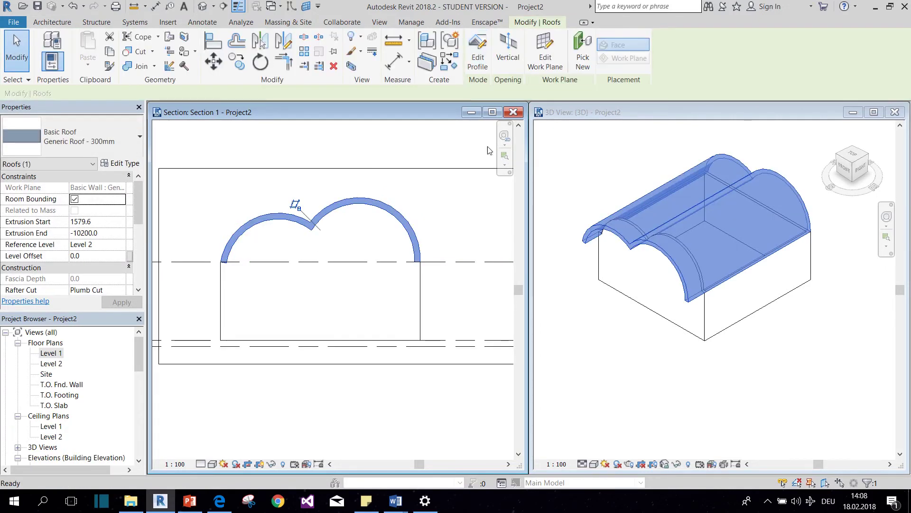
{"action": "left_click", "coordinate": [625, 380]}
Select the twin barrel-vault roof and delete it.
{"action": "left_click", "coordinate": [615, 363]}
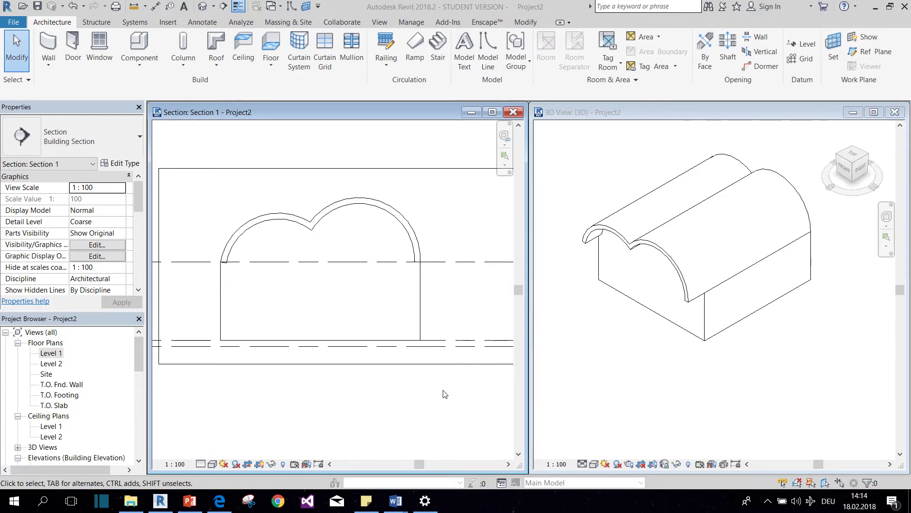
{"action": "left_click", "coordinate": [403, 219]}
{"action": "key", "text": "Delete"}
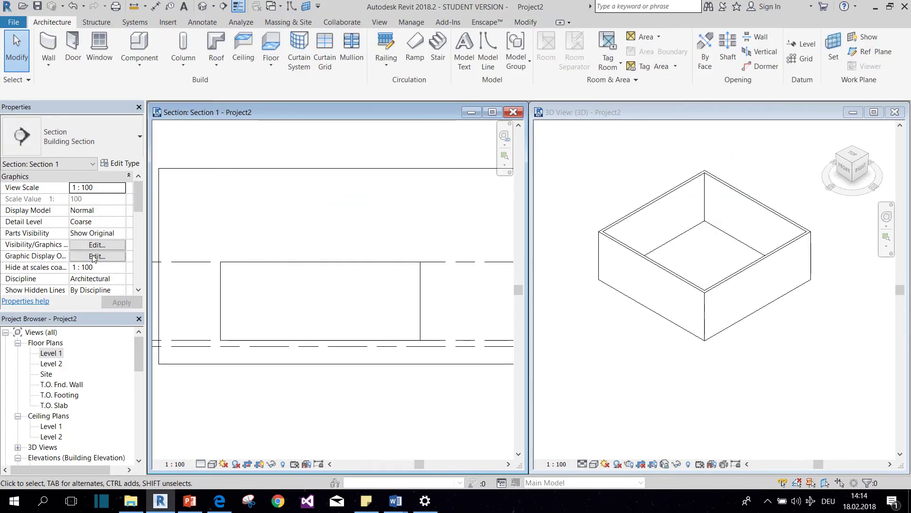
Open the Level 2 plan, close Section 1, and tile the views with WT.
{"action": "double_click", "coordinate": [52, 364]}
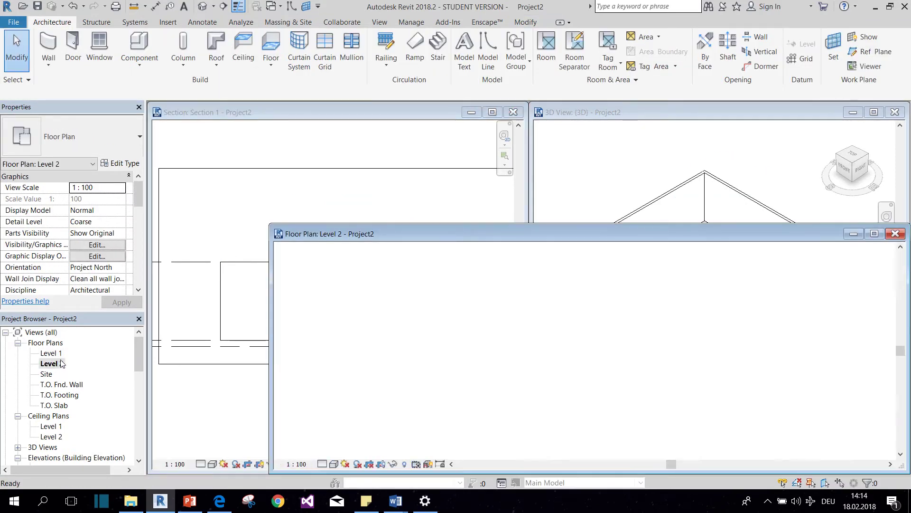
{"action": "left_click", "coordinate": [513, 112]}
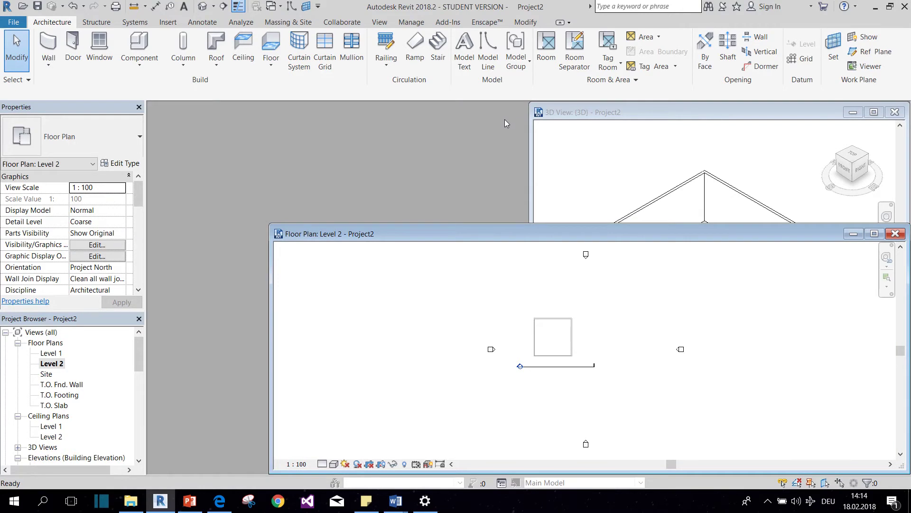
{"action": "key", "text": "w"}
{"action": "key", "text": "t"}
{"action": "scroll", "coordinate": [397, 229], "scroll_direction": "up", "scroll_amount": 2}
{"action": "scroll", "coordinate": [394, 230], "scroll_direction": "up", "scroll_amount": 3}
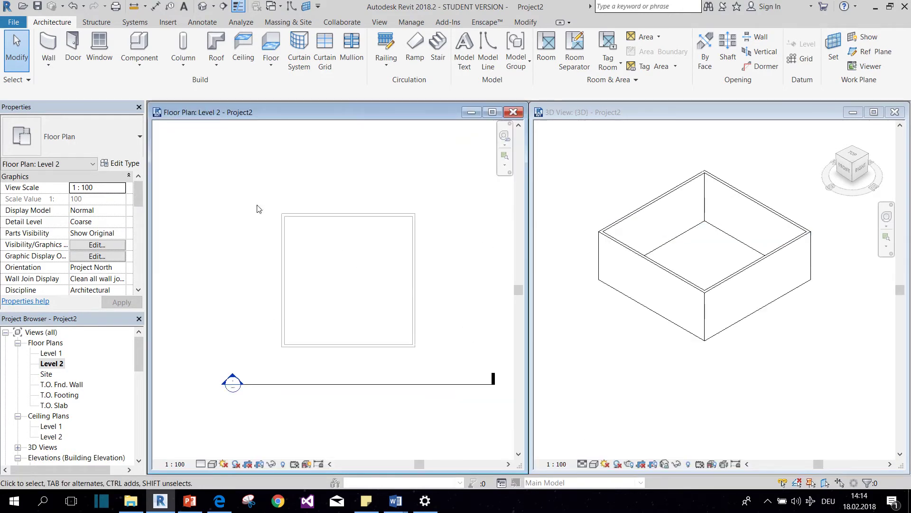
Create a flat footprint roof bounded by the top, right, bottom and left walls.
{"action": "left_click", "coordinate": [216, 46]}
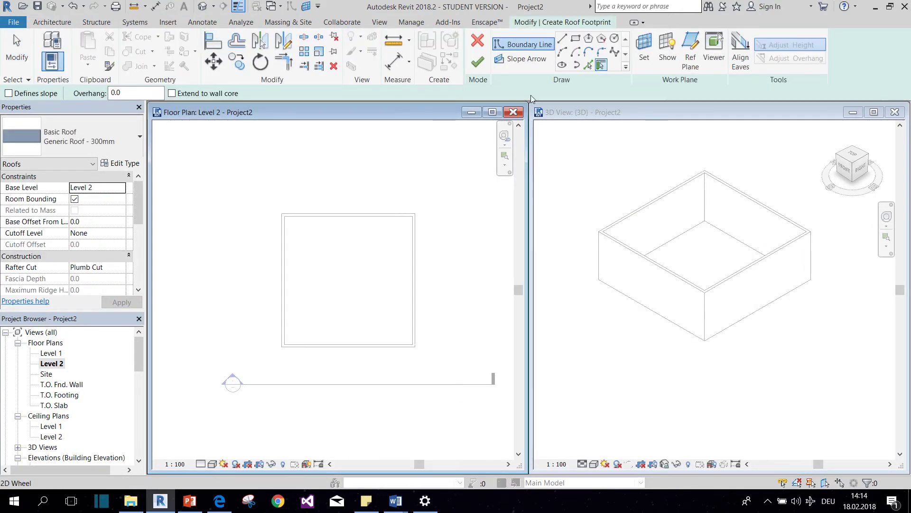
{"action": "left_click", "coordinate": [349, 213]}
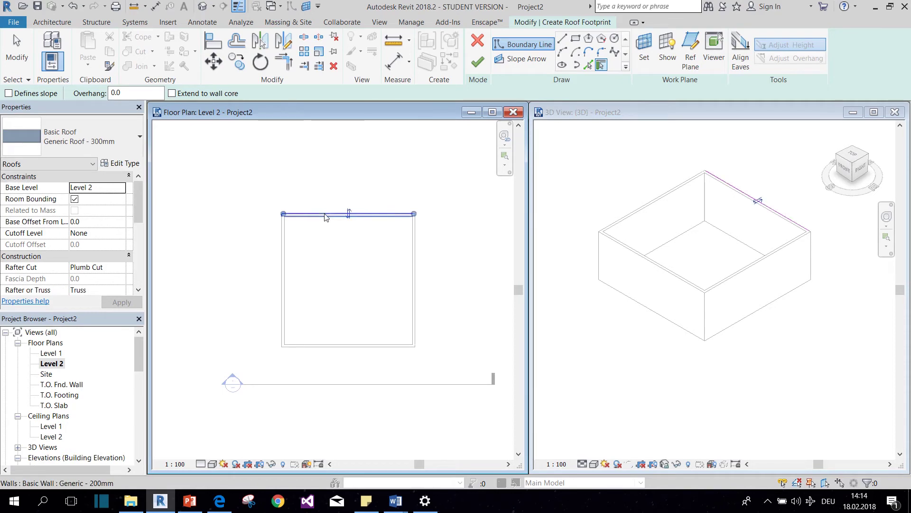
{"action": "left_click", "coordinate": [415, 285]}
{"action": "left_click", "coordinate": [364, 346]}
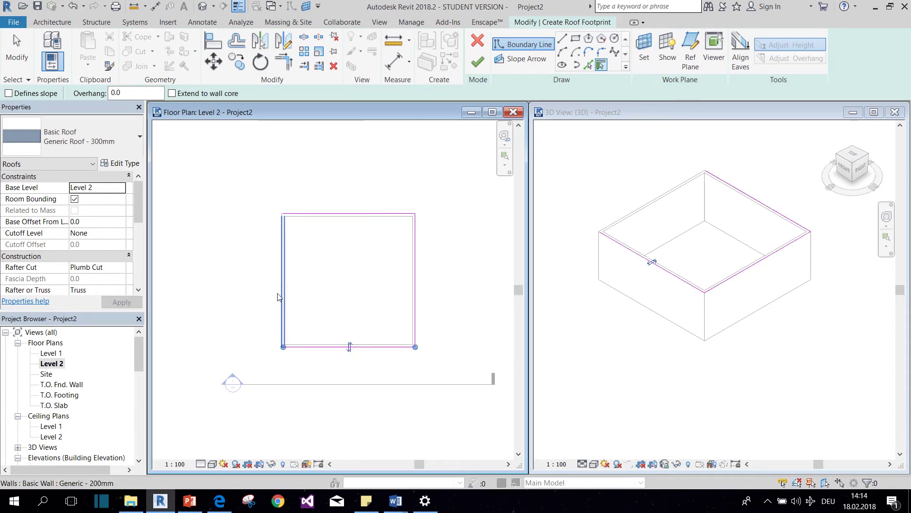
{"action": "left_click", "coordinate": [280, 289]}
{"action": "left_click", "coordinate": [477, 63]}
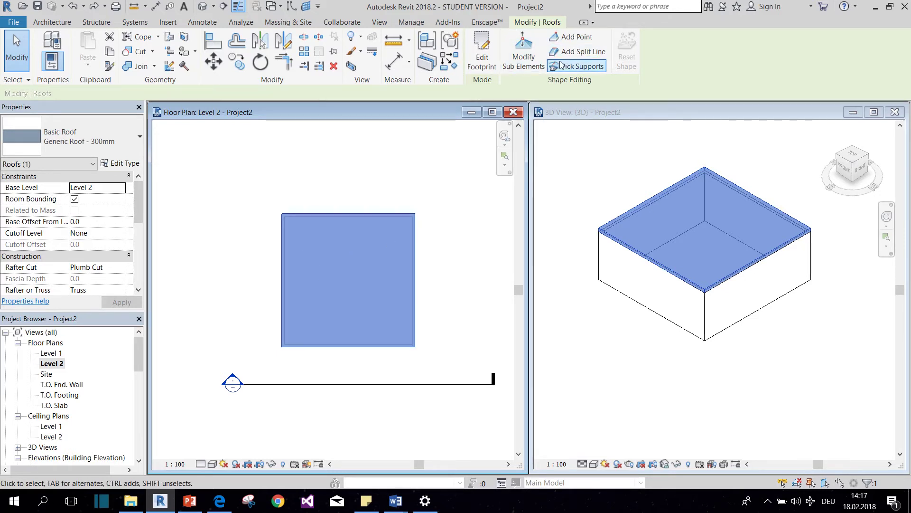
Add three shape points and a split line from the right edge to the bottom edge.
{"action": "left_click", "coordinate": [576, 39]}
{"action": "left_click", "coordinate": [330, 214]}
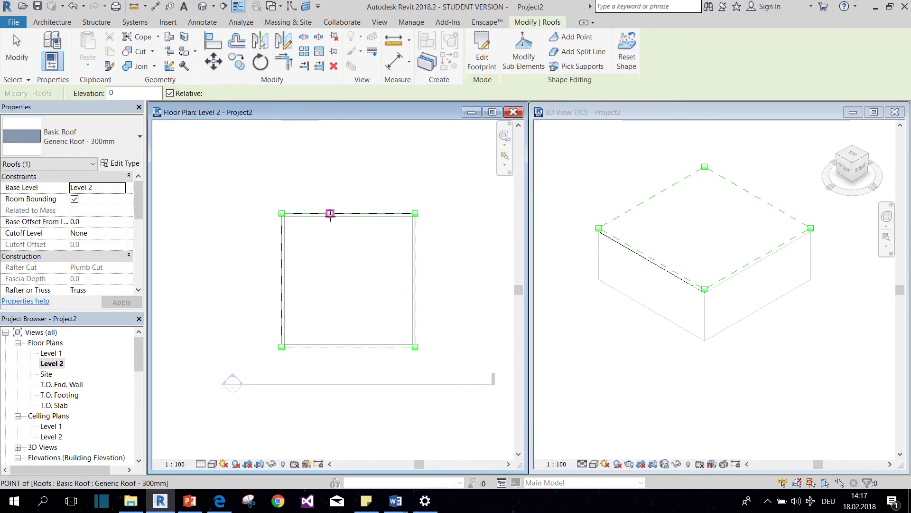
{"action": "left_click", "coordinate": [309, 276]}
{"action": "left_click", "coordinate": [380, 245]}
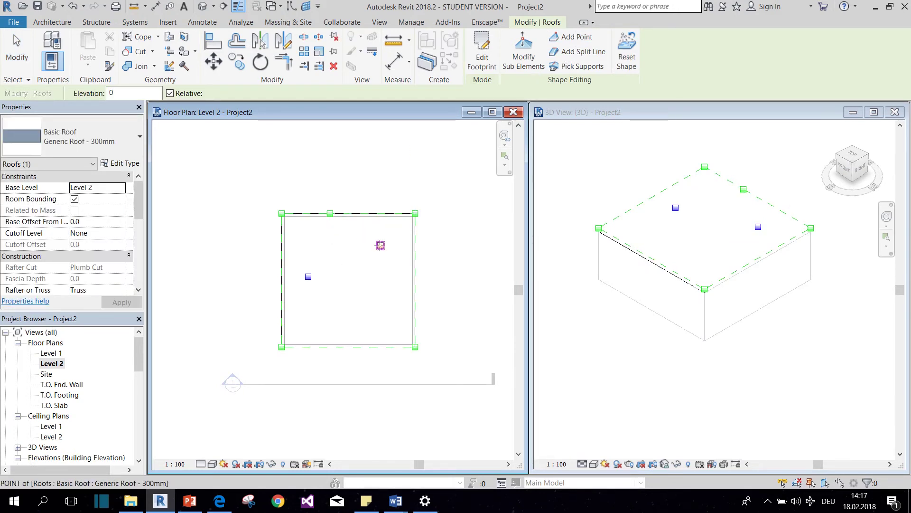
{"action": "left_click", "coordinate": [578, 51]}
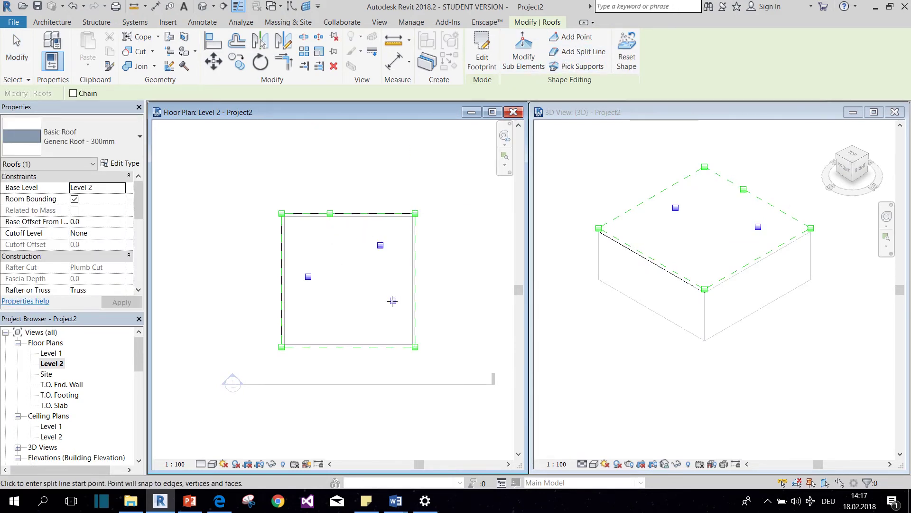
{"action": "left_click", "coordinate": [414, 258]}
{"action": "left_click", "coordinate": [348, 347]}
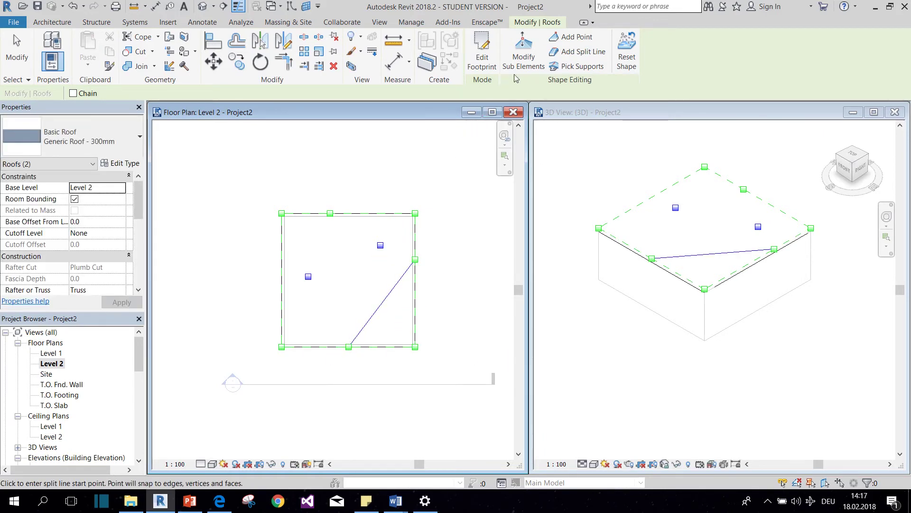
Set the upper-right interior point to 100 and a top-edge point to 300.
{"action": "left_click", "coordinate": [524, 54]}
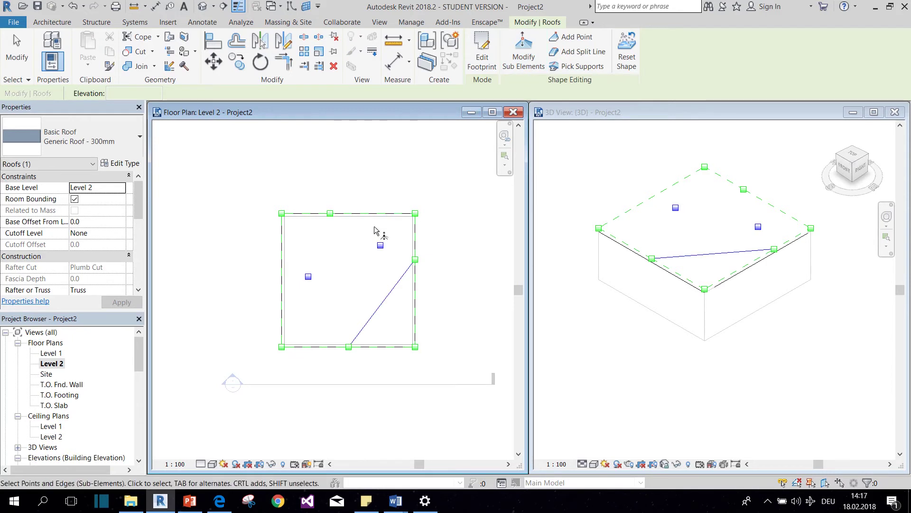
{"action": "left_click", "coordinate": [381, 246]}
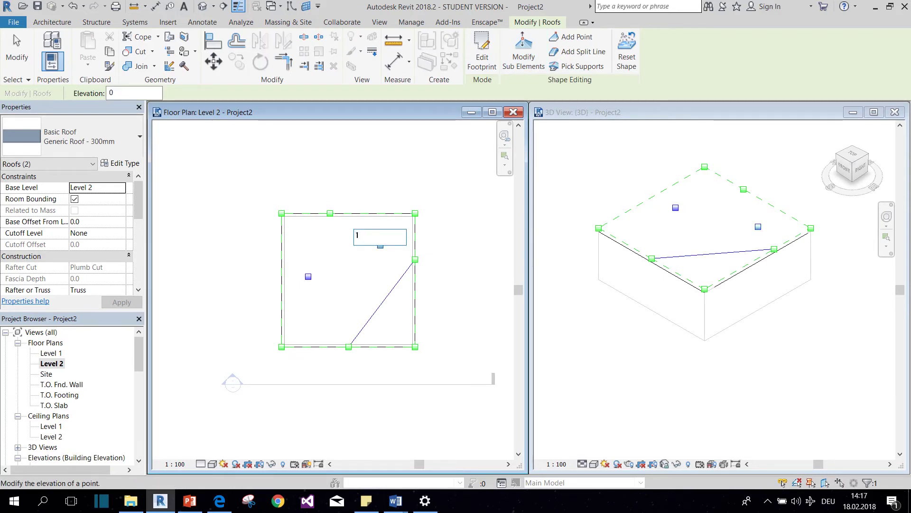
{"action": "type", "text": "100"}
{"action": "key", "text": "Return"}
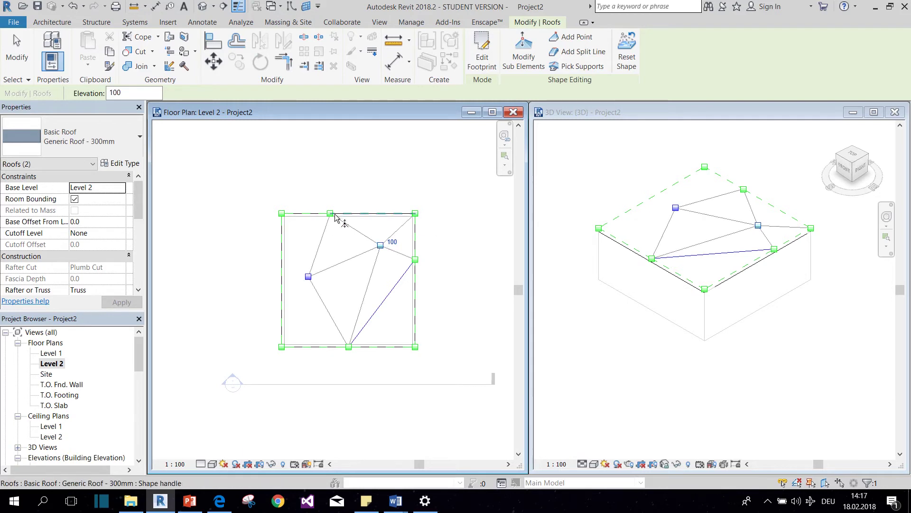
{"action": "left_click", "coordinate": [338, 211]}
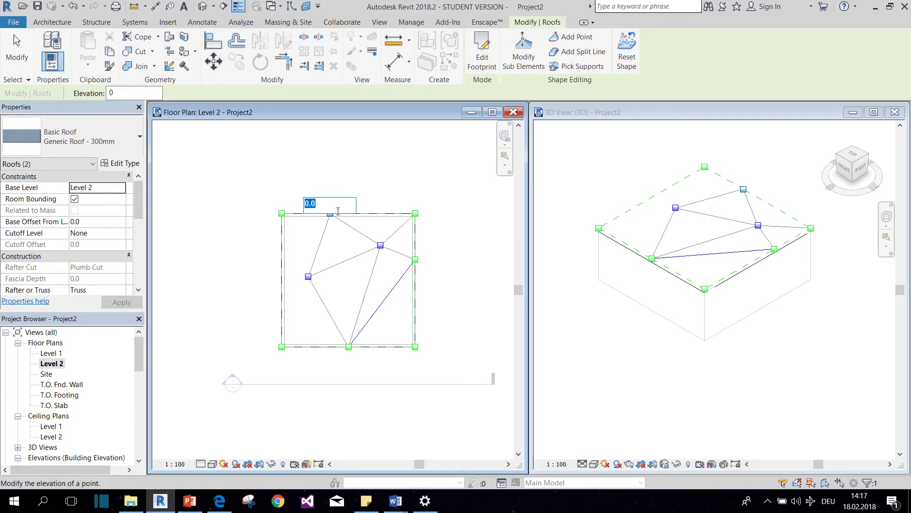
{"action": "key", "text": "Return"}
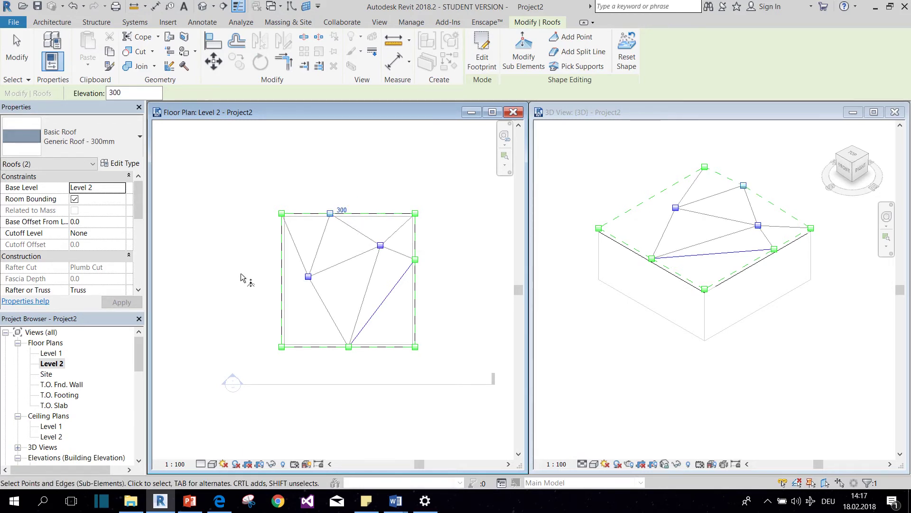
Raise a roof edge to 200 and lower the left interior point to -100.
{"action": "left_click", "coordinate": [391, 299]}
{"action": "type", "text": "200"}
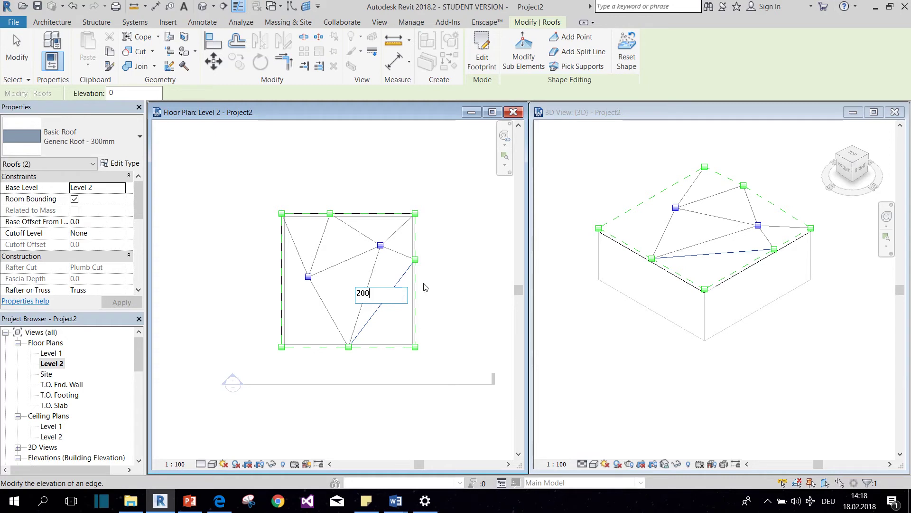
{"action": "key", "text": "Return"}
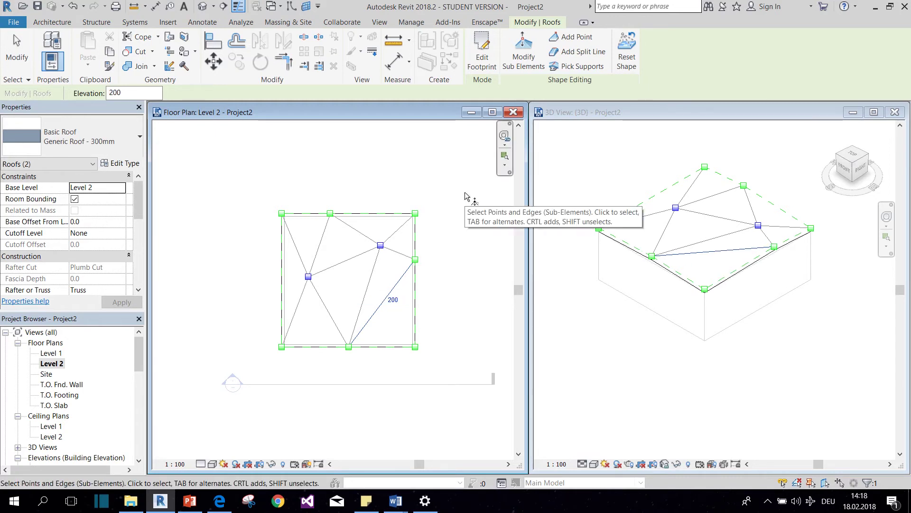
{"action": "left_click", "coordinate": [308, 278]}
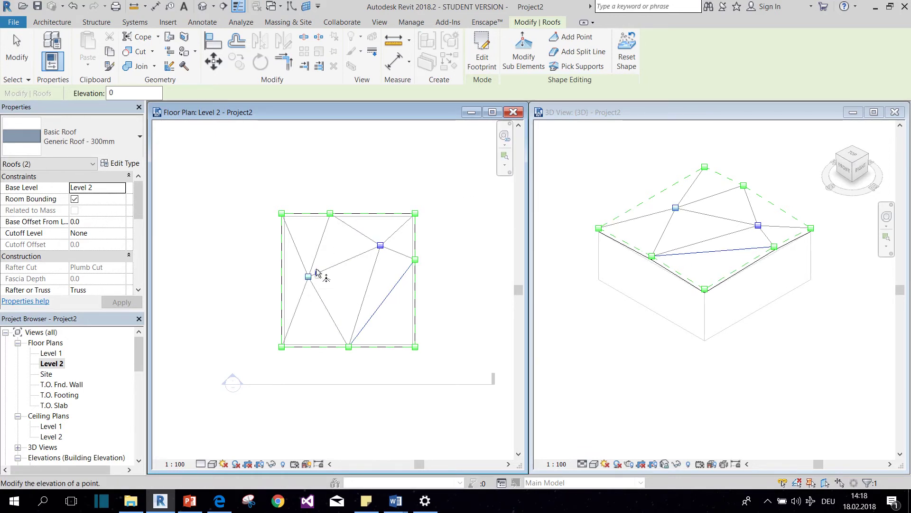
{"action": "left_click", "coordinate": [317, 270]}
{"action": "type", "text": "-100"}
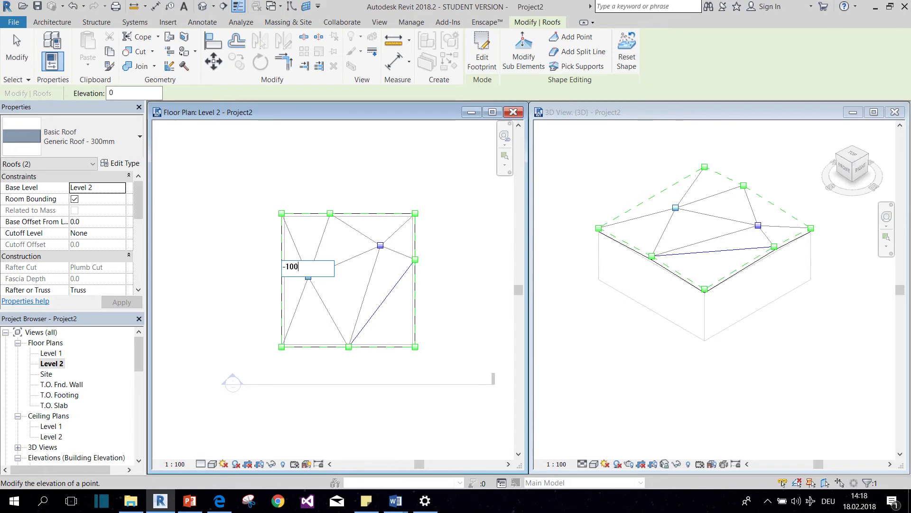
{"action": "key", "text": "Return"}
{"action": "left_click", "coordinate": [447, 190]}
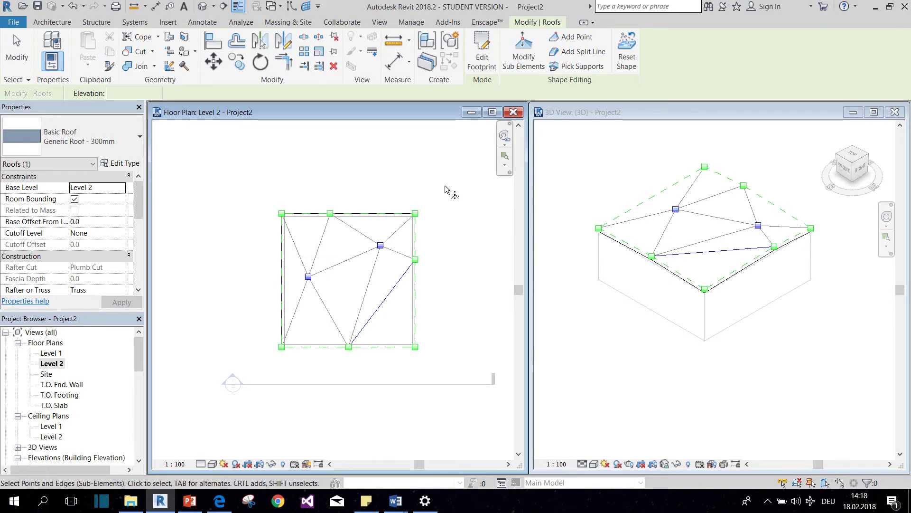
{"action": "key", "text": "Escape"}
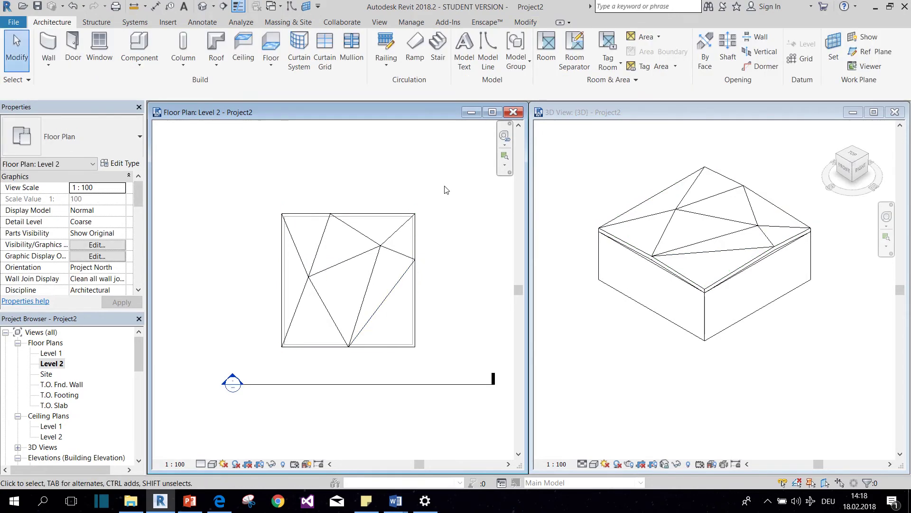
{"action": "left_click", "coordinate": [640, 287]}
{"action": "middle_click_drag", "start_coordinate": [639, 288], "coordinate": [598, 182], "text": "shift"}
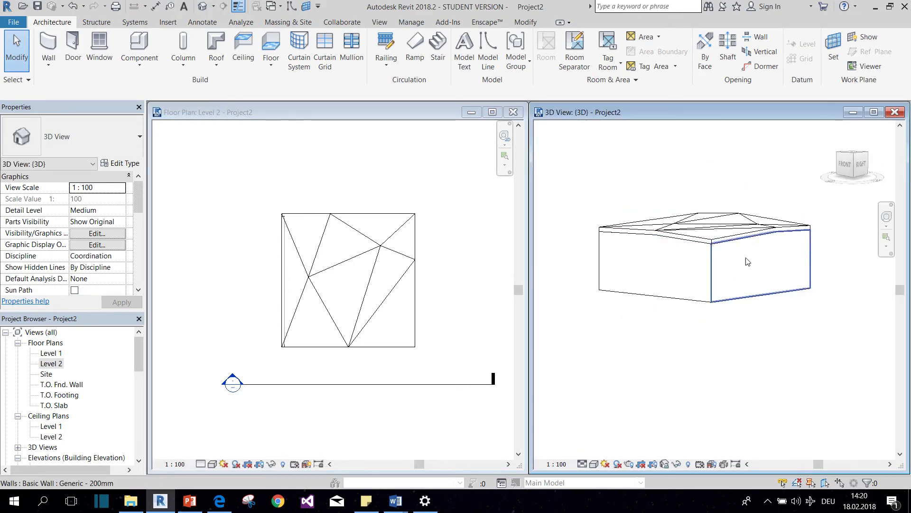
{"action": "left_click", "coordinate": [854, 170]}
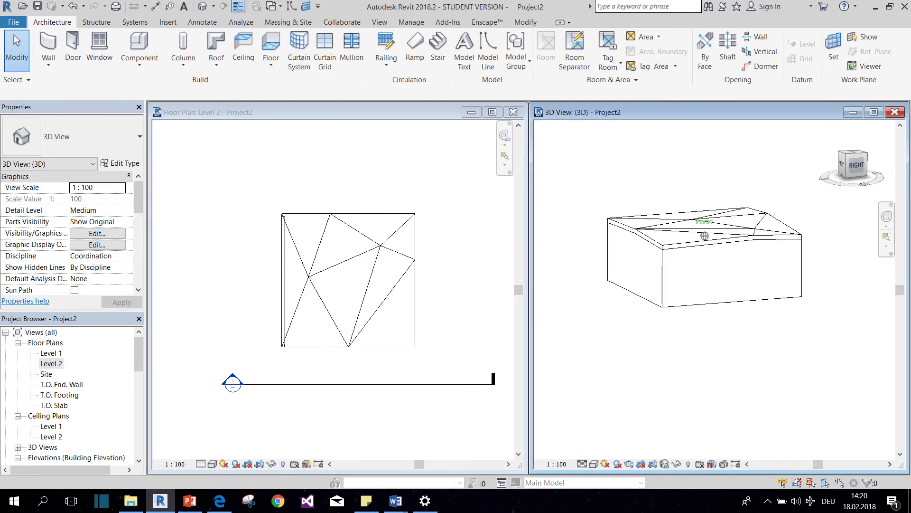
{"action": "middle_click_drag", "start_coordinate": [704, 235], "coordinate": [712, 299], "text": "shift"}
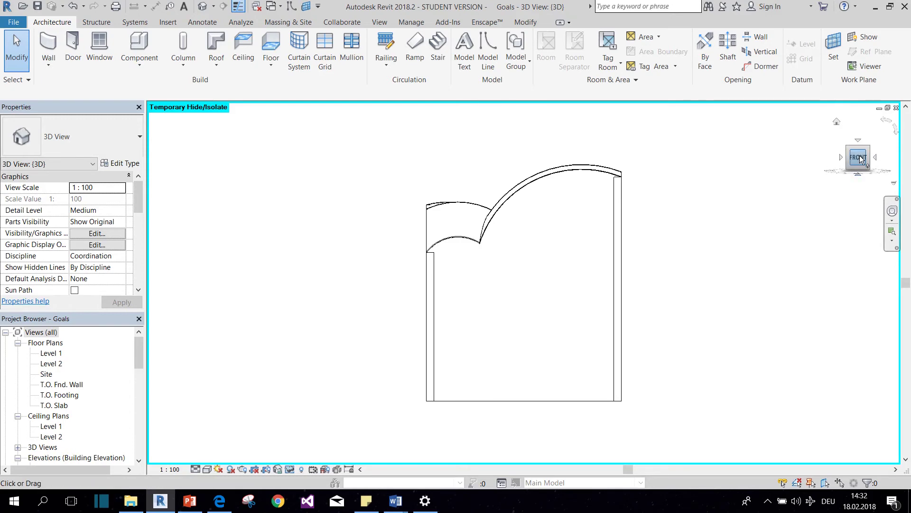
Orbit the example bubble-roof building and look through the Roof and Component creation options.
{"action": "mouse_move", "coordinate": [858, 161]}
{"action": "left_mouse_down"}
{"action": "mouse_move", "coordinate": [835, 176]}
{"action": "mouse_move", "coordinate": [861, 158]}
{"action": "left_mouse_up"}
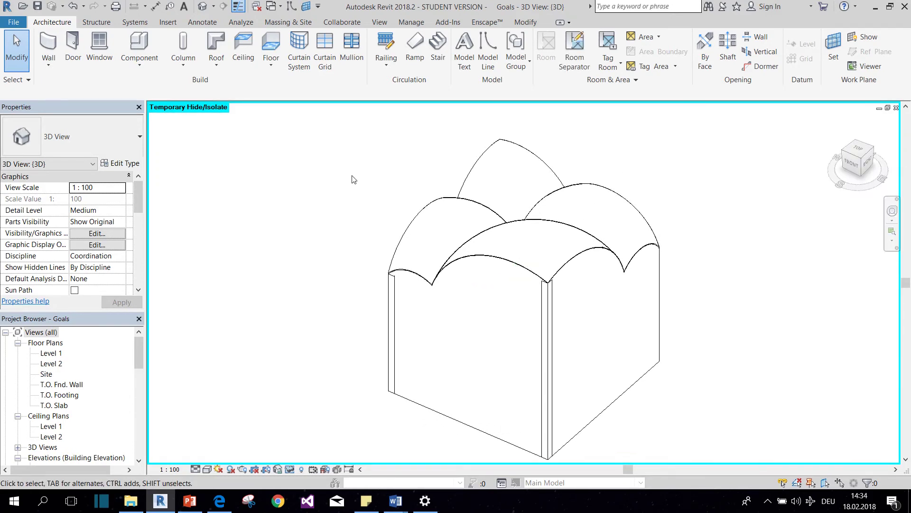
{"action": "left_click", "coordinate": [217, 62]}
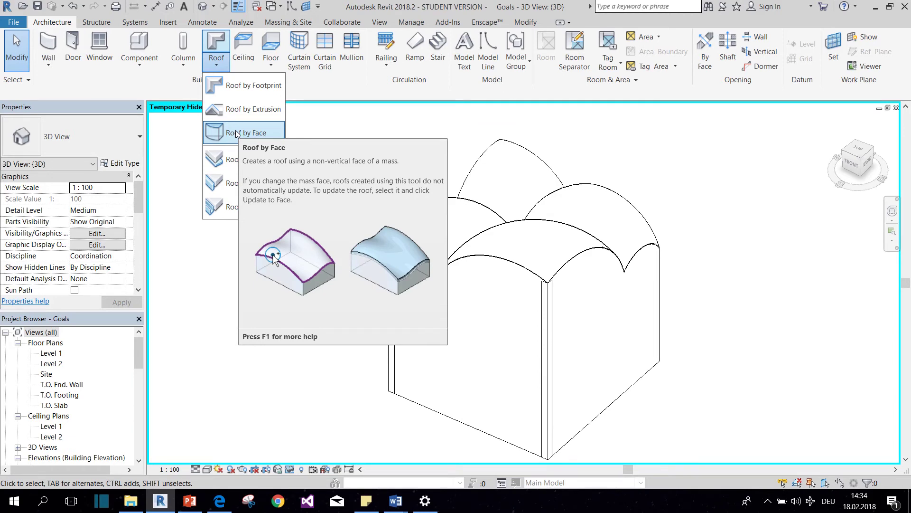
{"action": "left_click", "coordinate": [141, 60]}
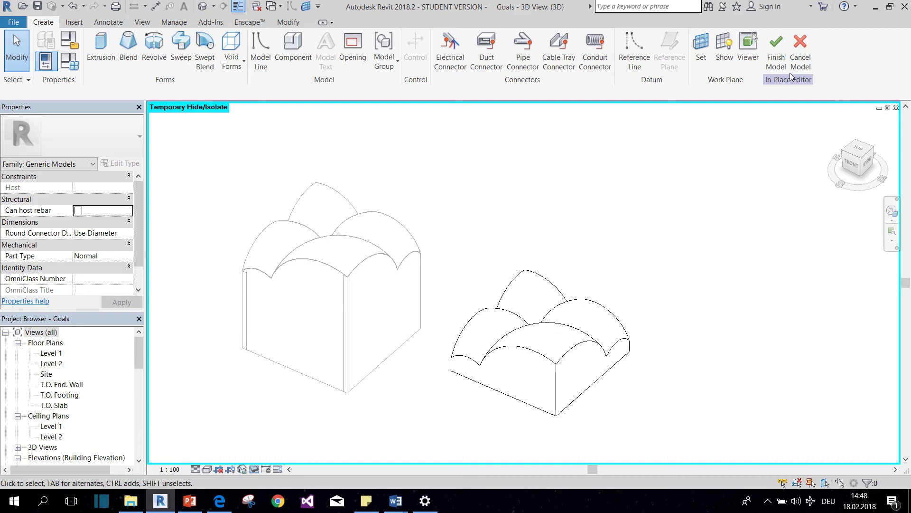
Finish the in-place vault and place face roofs on its left and back arches.
{"action": "left_click", "coordinate": [776, 53]}
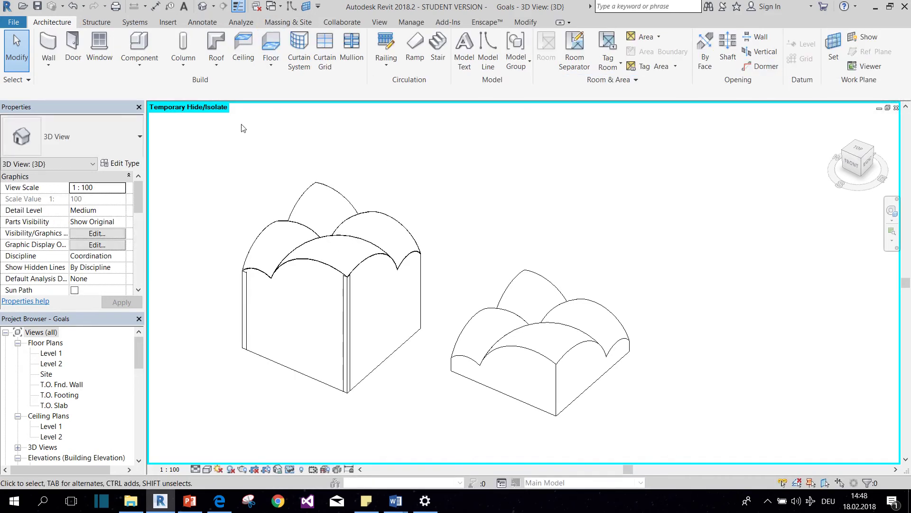
{"action": "left_click", "coordinate": [217, 64]}
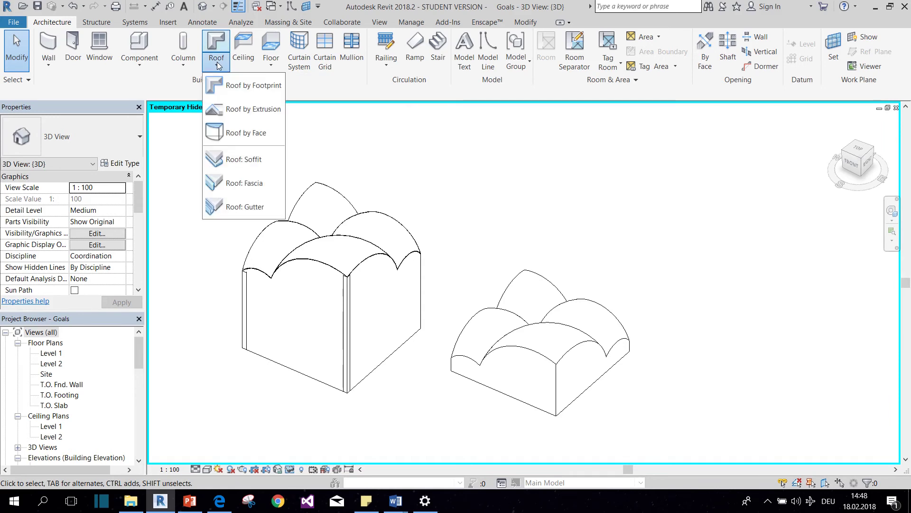
{"action": "left_click", "coordinate": [223, 133]}
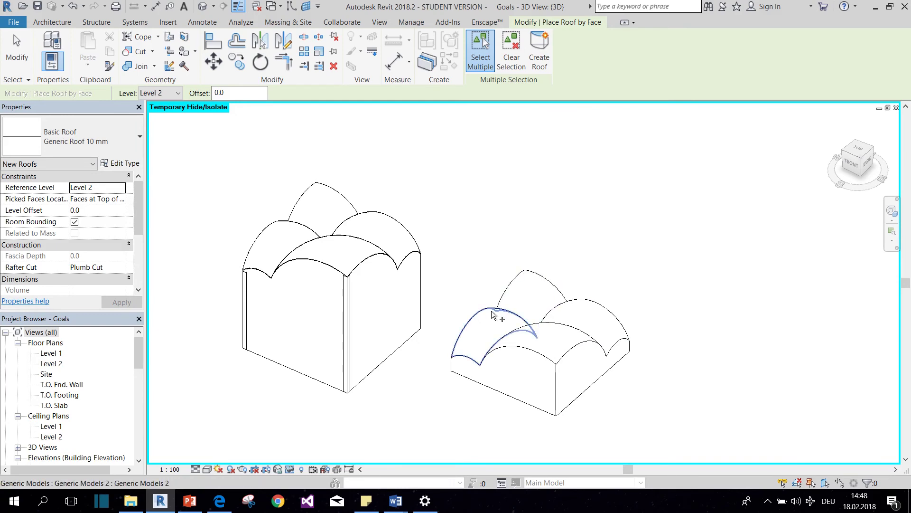
{"action": "left_click", "coordinate": [482, 326]}
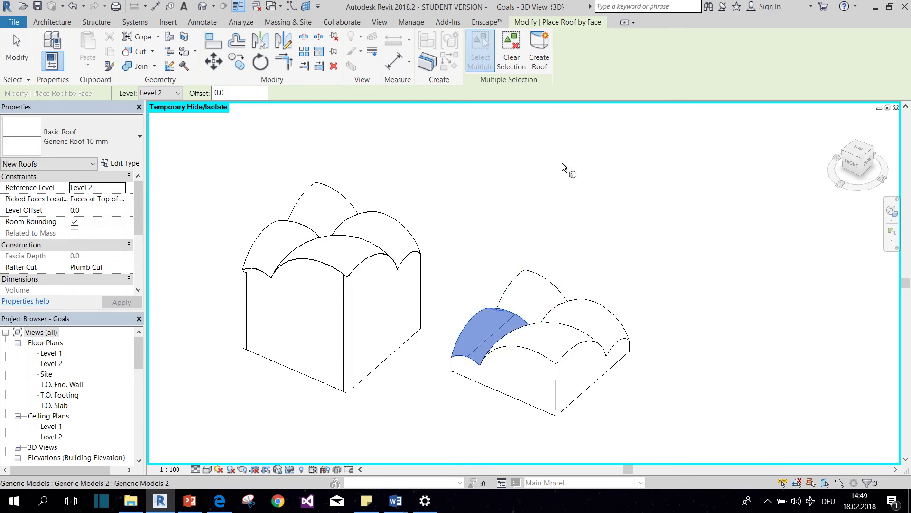
{"action": "left_click", "coordinate": [546, 70]}
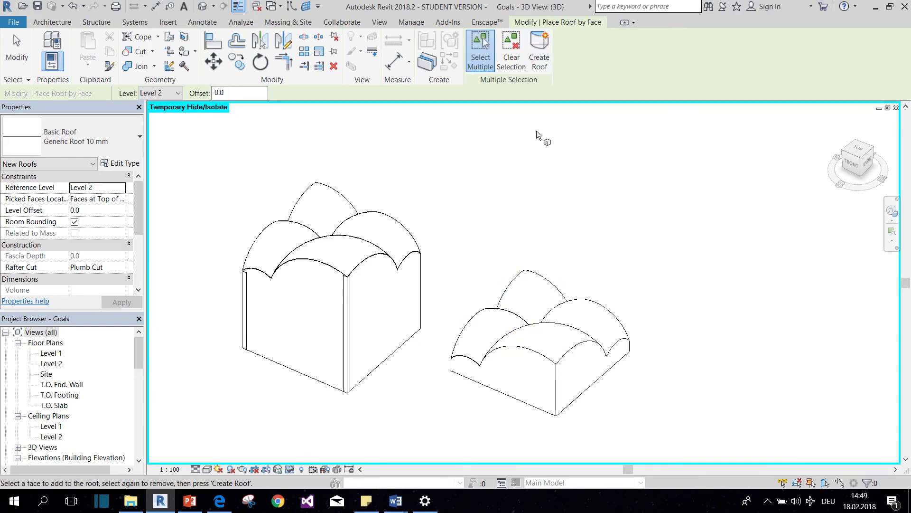
{"action": "left_click", "coordinate": [538, 298]}
{"action": "left_click", "coordinate": [519, 49]}
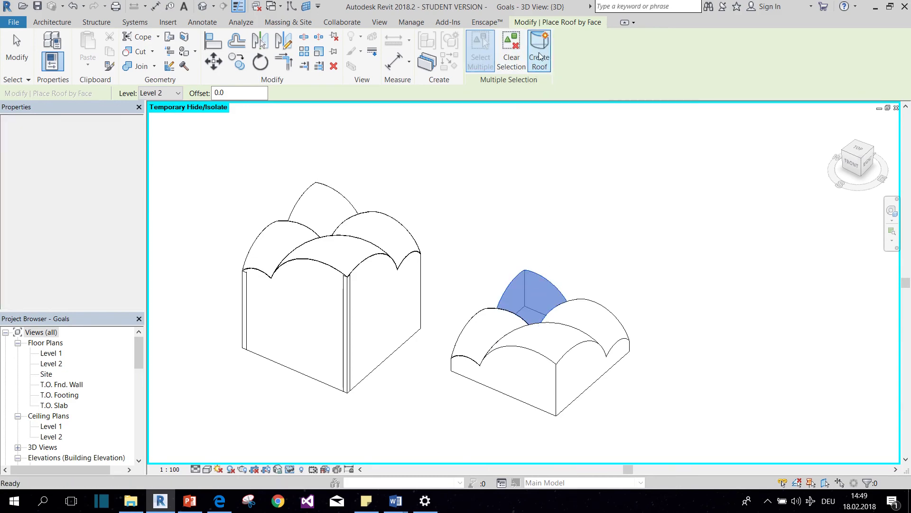
Place face roofs on the right and front arches, then stop the tool.
{"action": "left_click", "coordinate": [577, 320]}
{"action": "left_click", "coordinate": [540, 63]}
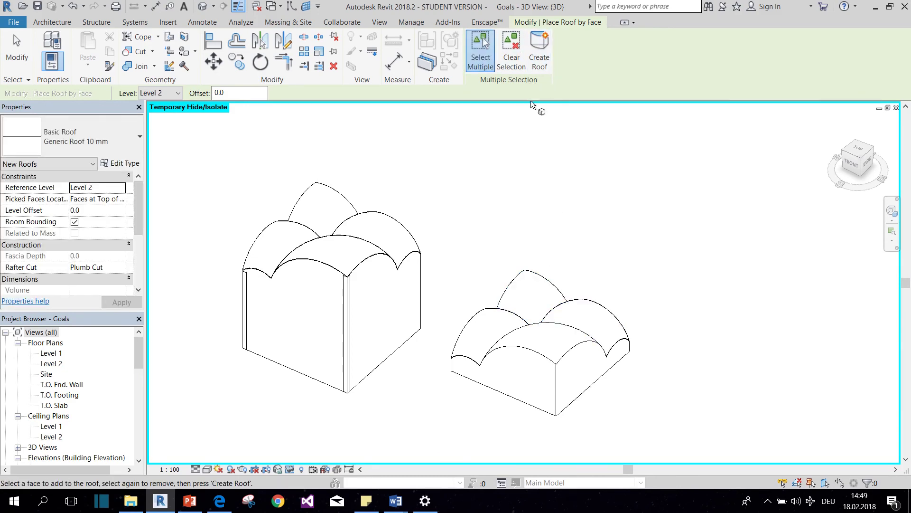
{"action": "left_click", "coordinate": [549, 342]}
{"action": "left_click", "coordinate": [535, 67]}
{"action": "key", "text": "Escape"}
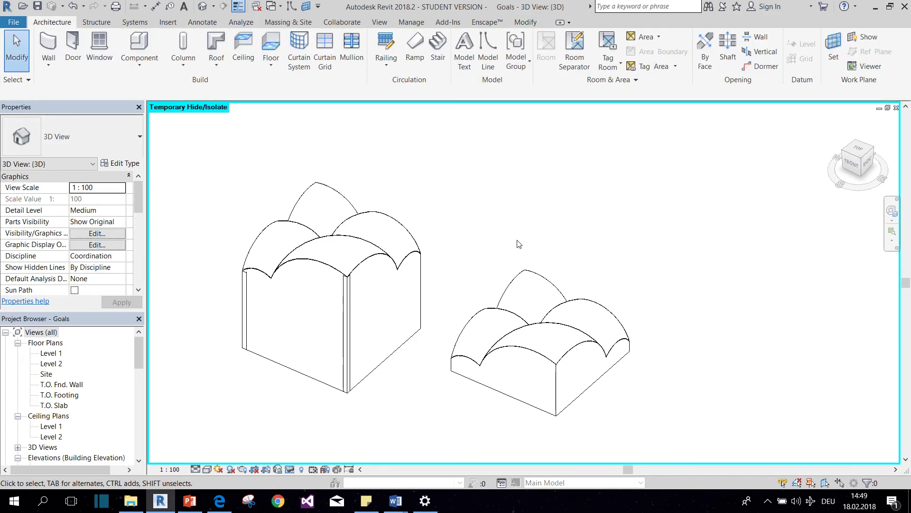
Hide the vault generic model, then orbit low and select the front arched roof.
{"action": "left_click", "coordinate": [507, 384]}
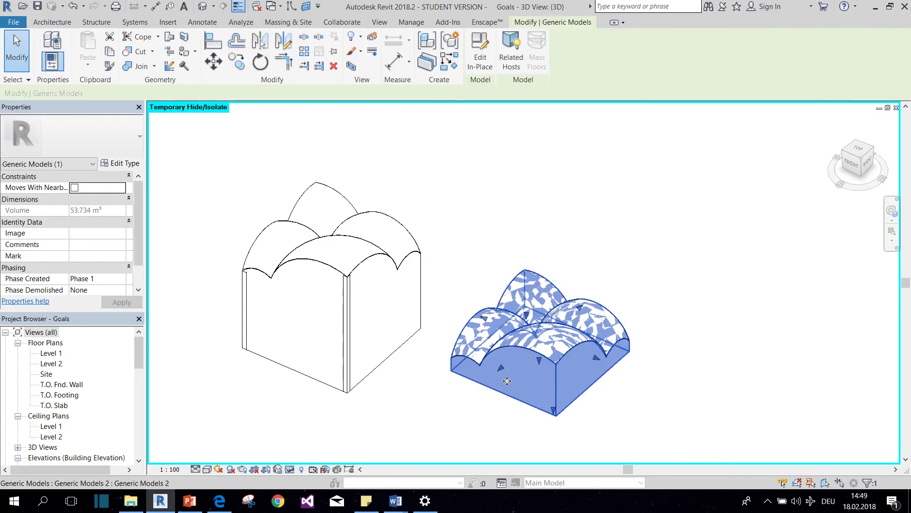
{"action": "key", "text": "h"}
{"action": "key", "text": "h"}
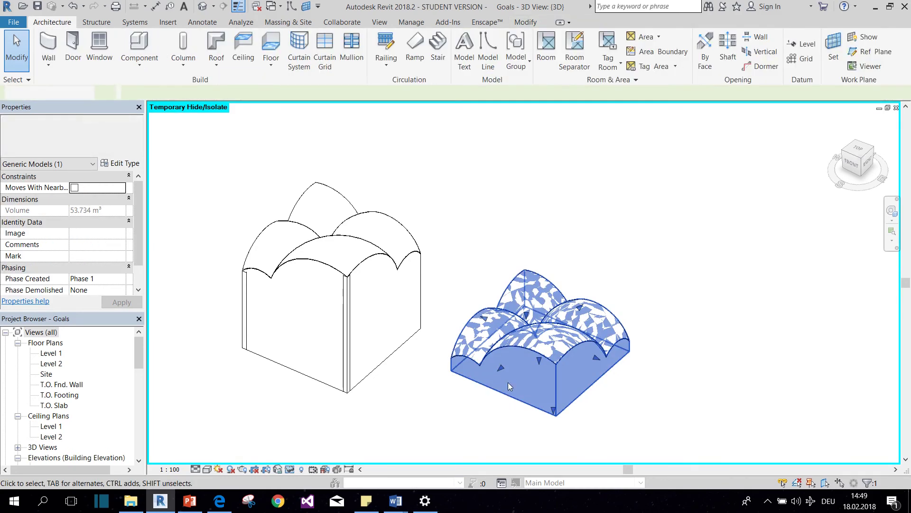
{"action": "left_click", "coordinate": [537, 344]}
{"action": "left_click", "coordinate": [747, 316]}
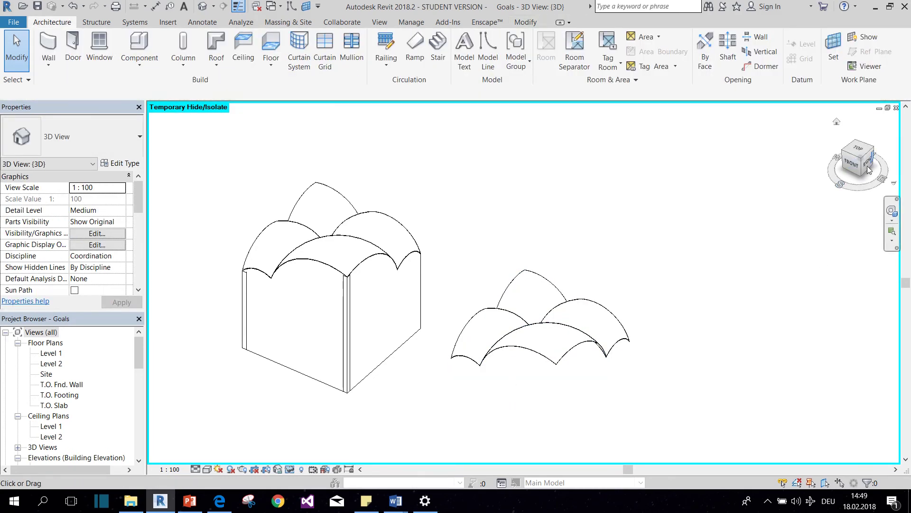
{"action": "mouse_move", "coordinate": [847, 151]}
{"action": "left_mouse_down"}
{"action": "mouse_move", "coordinate": [840, 124]}
{"action": "mouse_move", "coordinate": [849, 166]}
{"action": "left_mouse_up"}
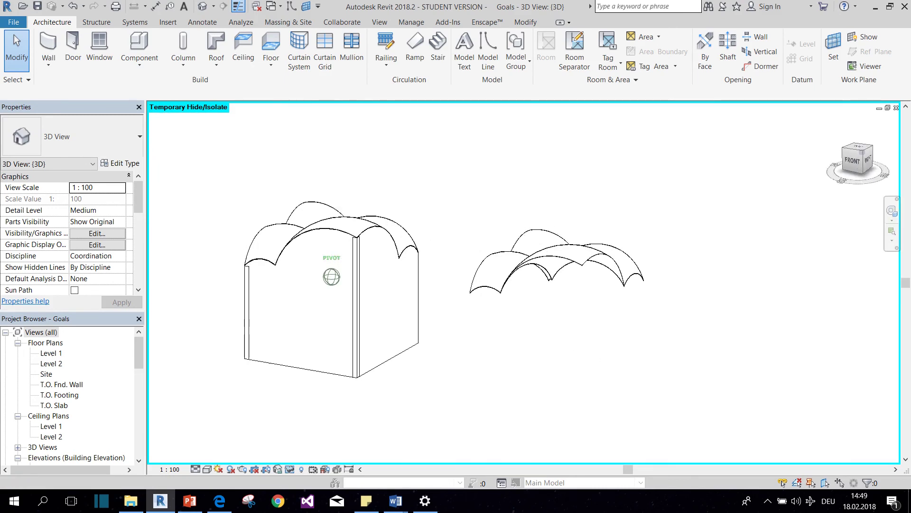
{"action": "left_click", "coordinate": [559, 276]}
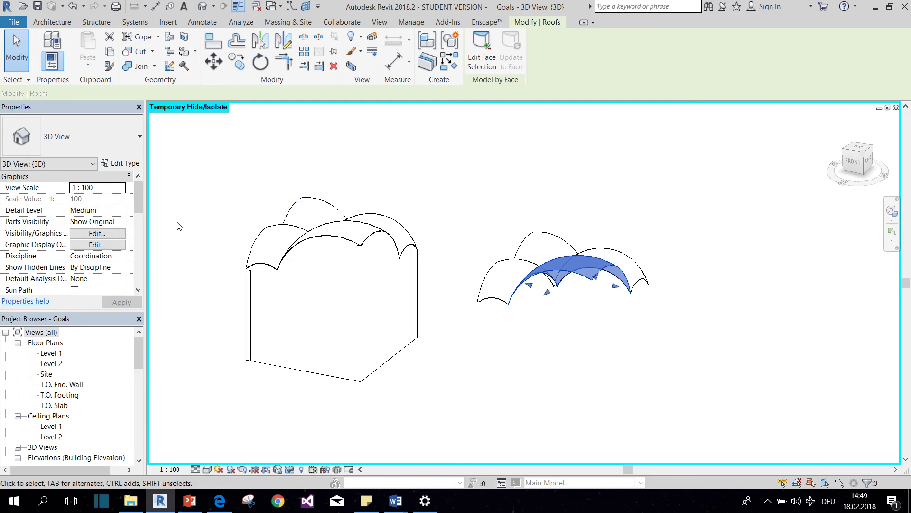